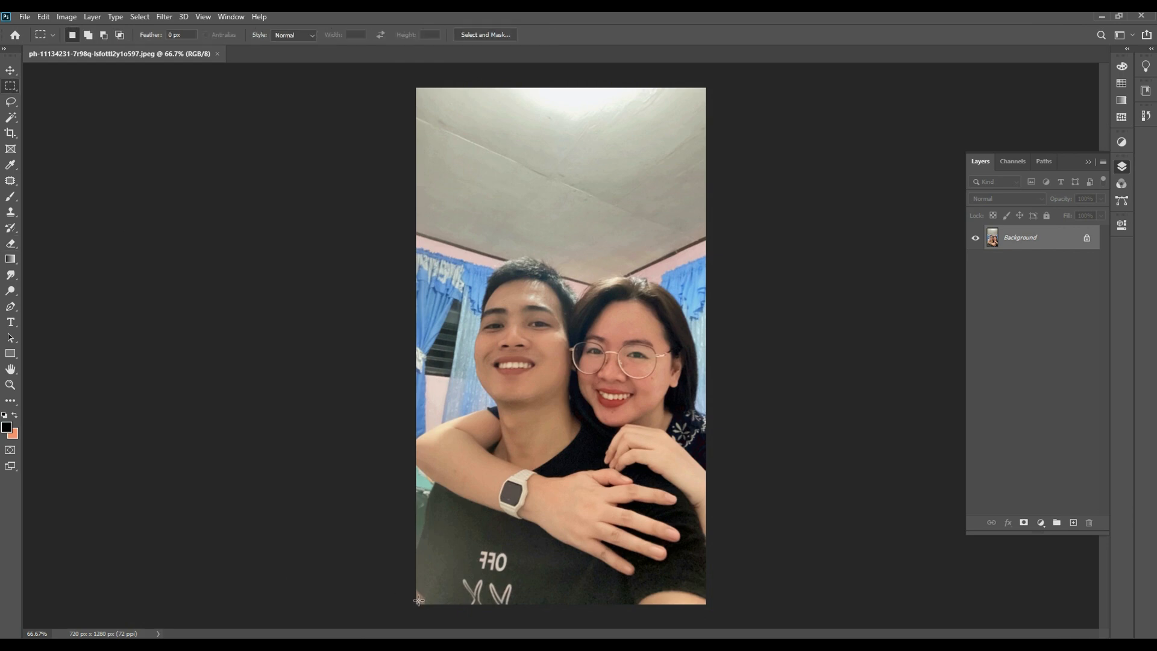
Crop the photo to the couple and their immediate surroundings, cutting off most of the ceiling.
drag(415, 599, 793, 227)
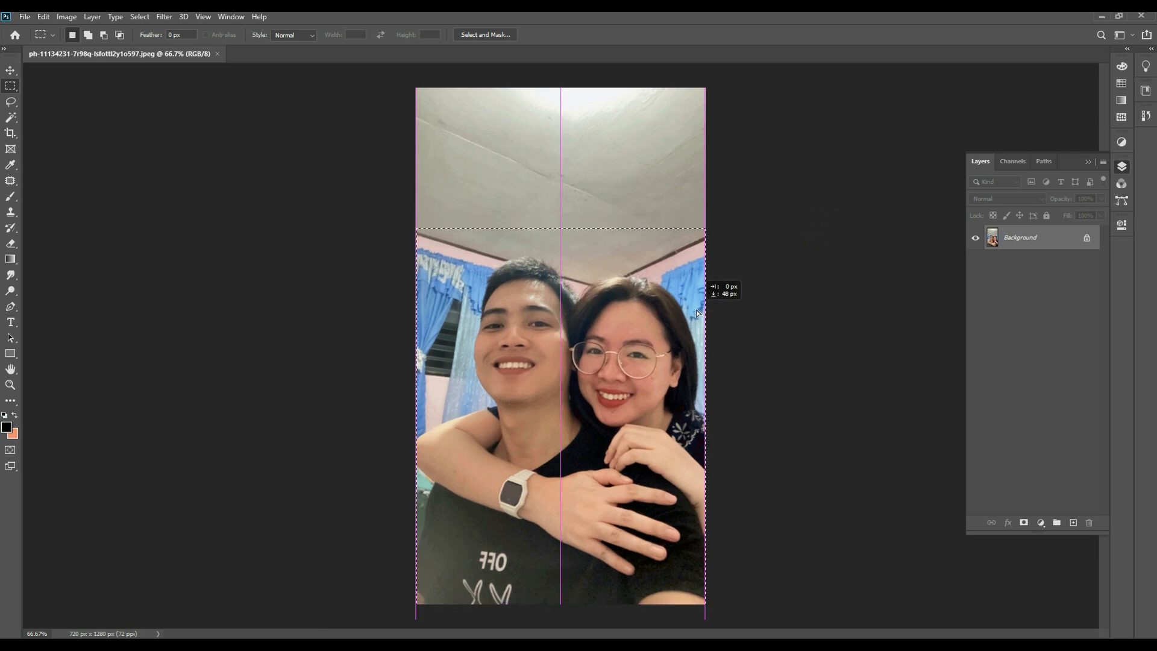
click(69, 17)
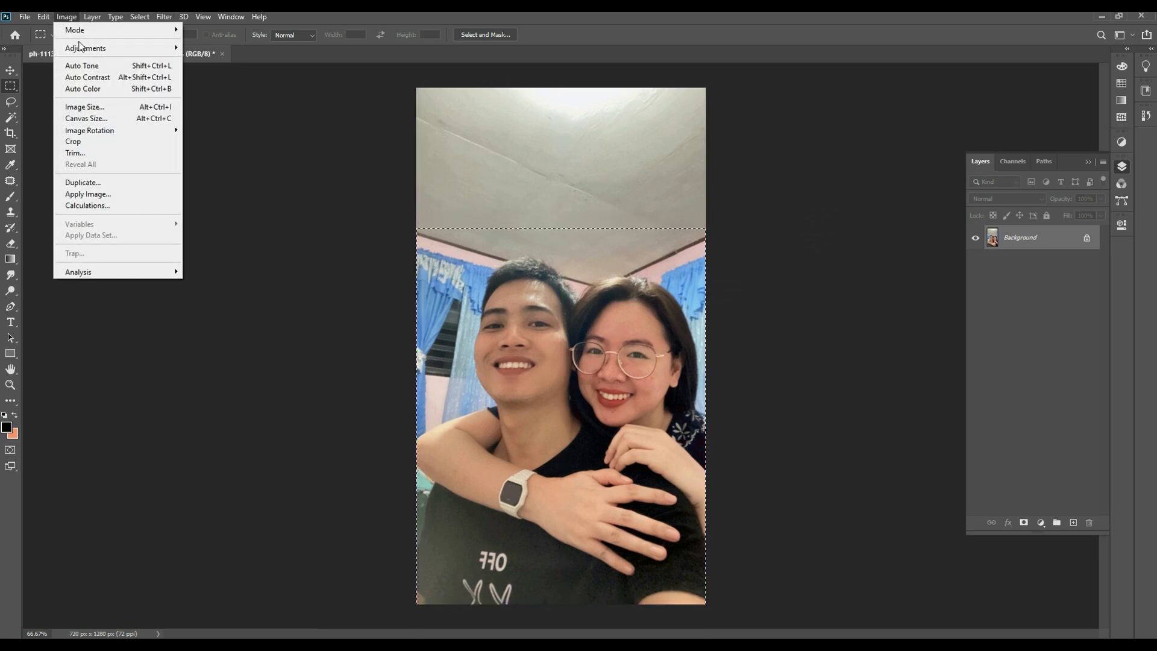
click(90, 142)
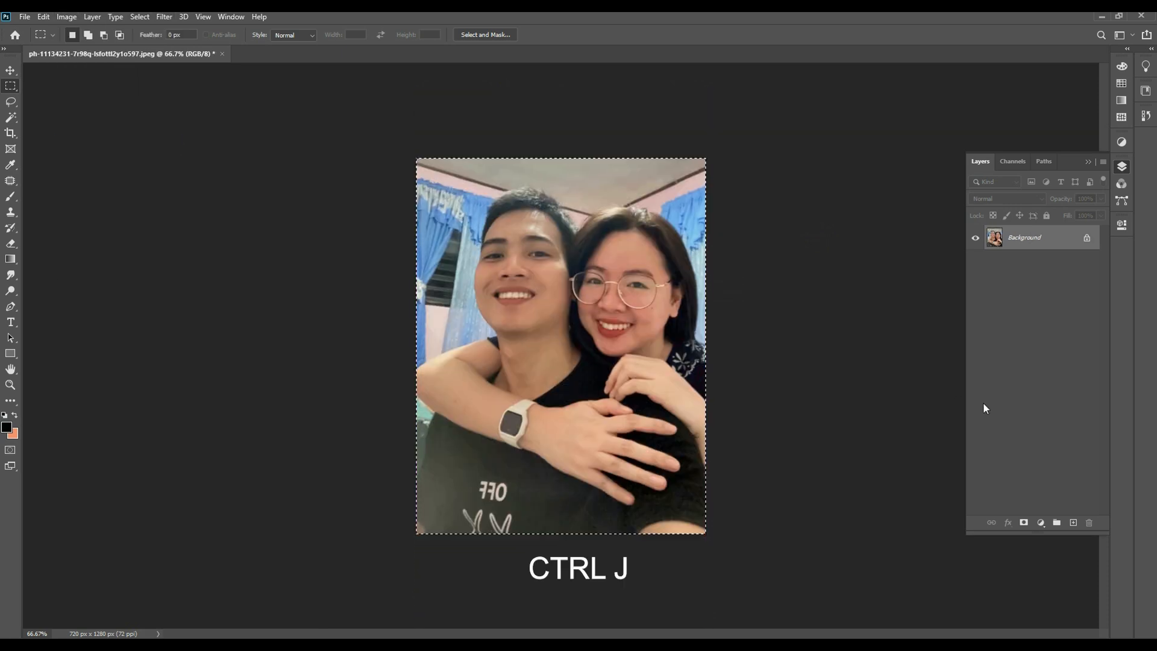
Duplicate the cropped photo to a new layer and apply Levels with inputs 28, 1.28 and 227.
key(ctrl+j)
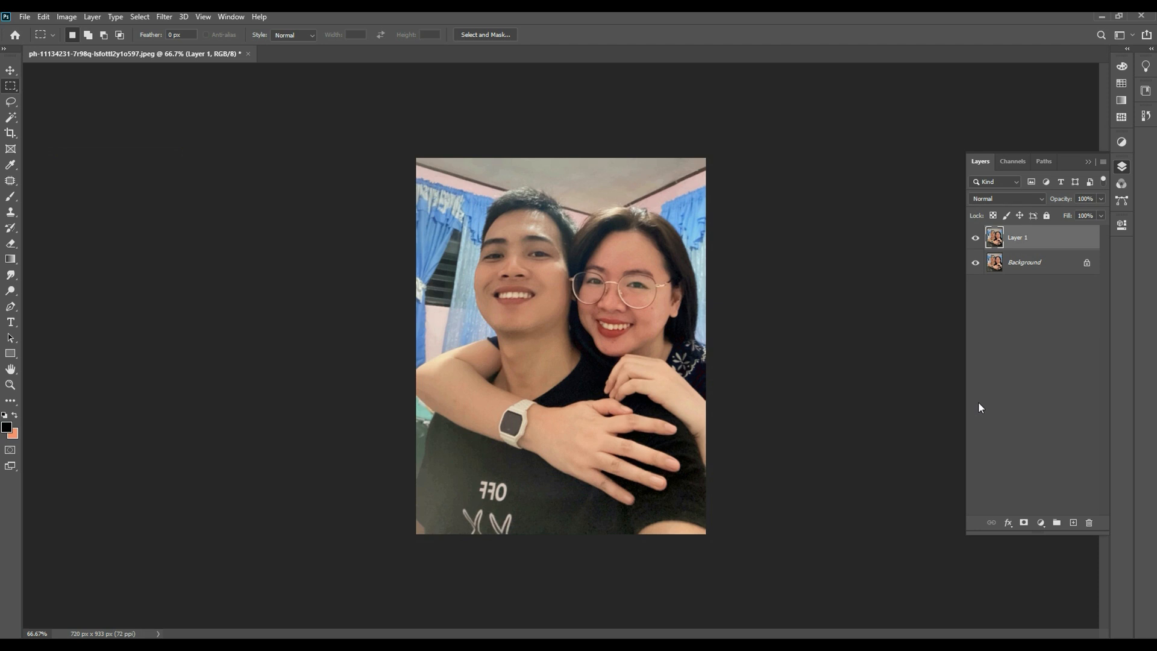
key(ctrl+l)
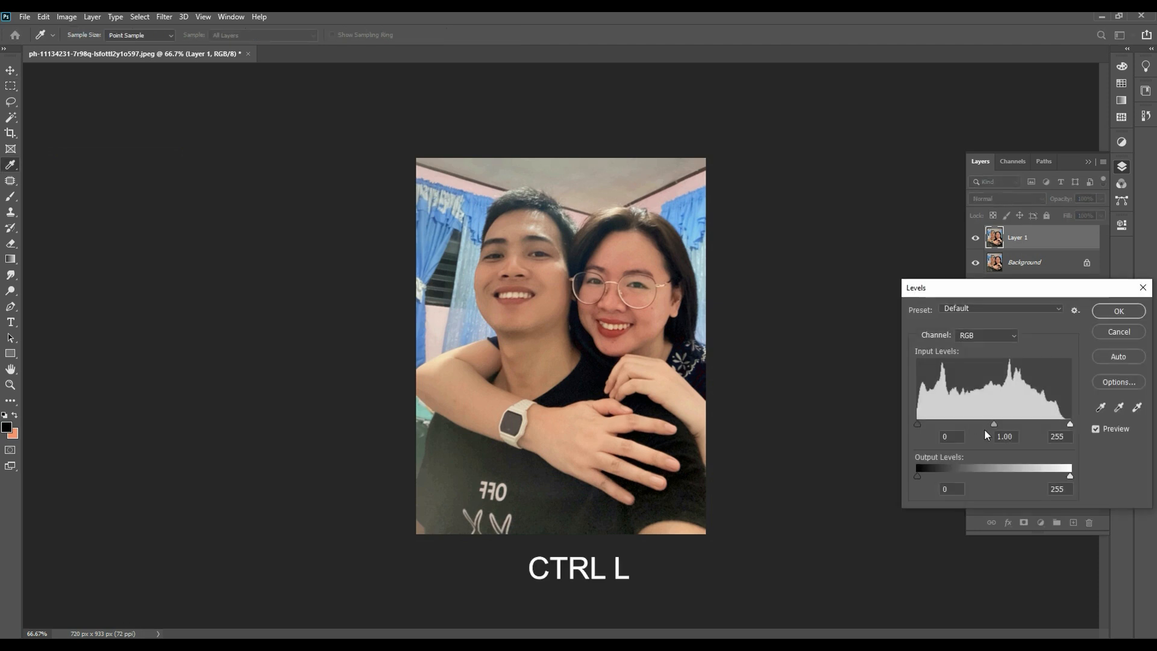
drag(1055, 425, 933, 421)
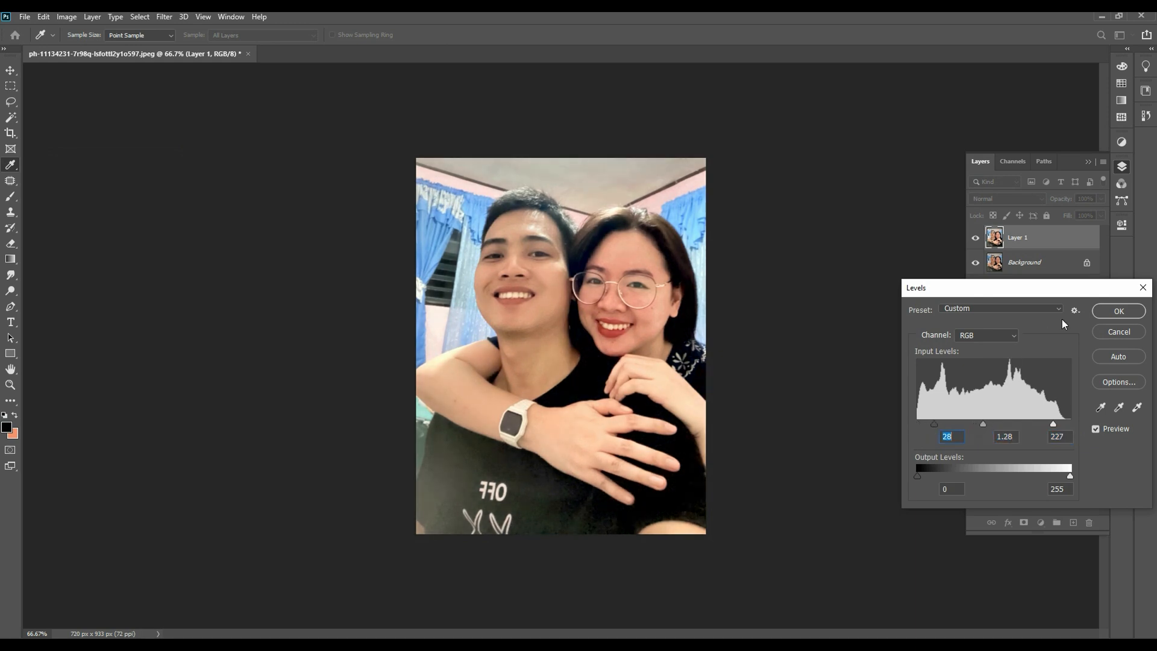
click(1097, 312)
Duplicate Layer 1 and remove the background from the copy, with the layers beneath it hidden.
key(ctrl+j)
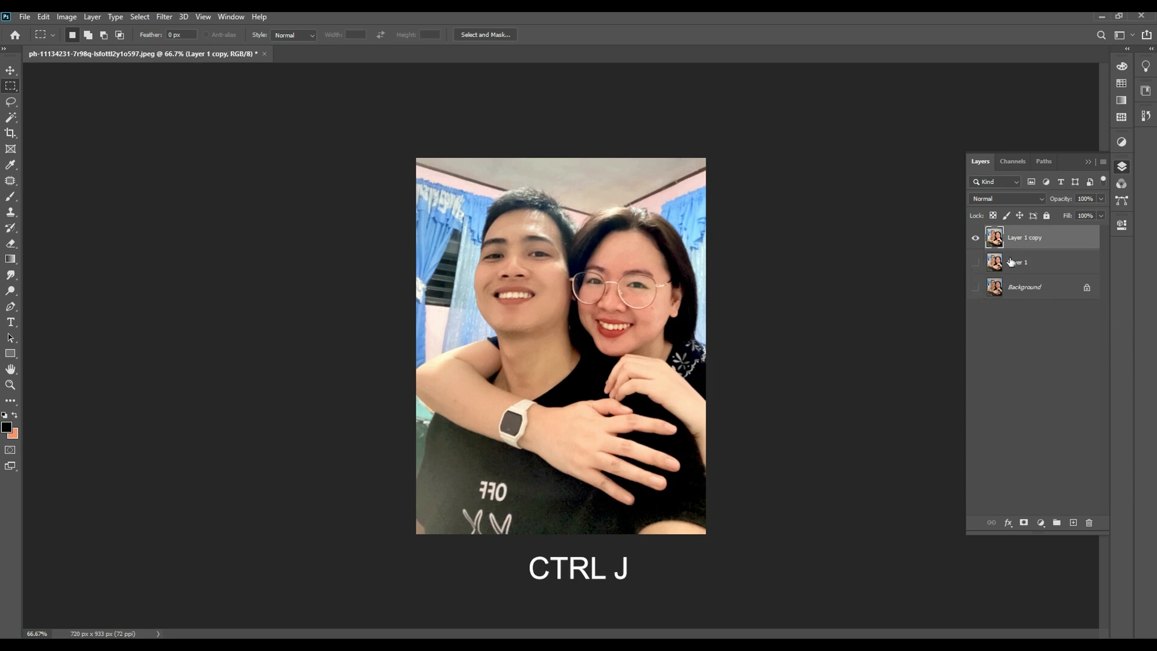
click(1121, 225)
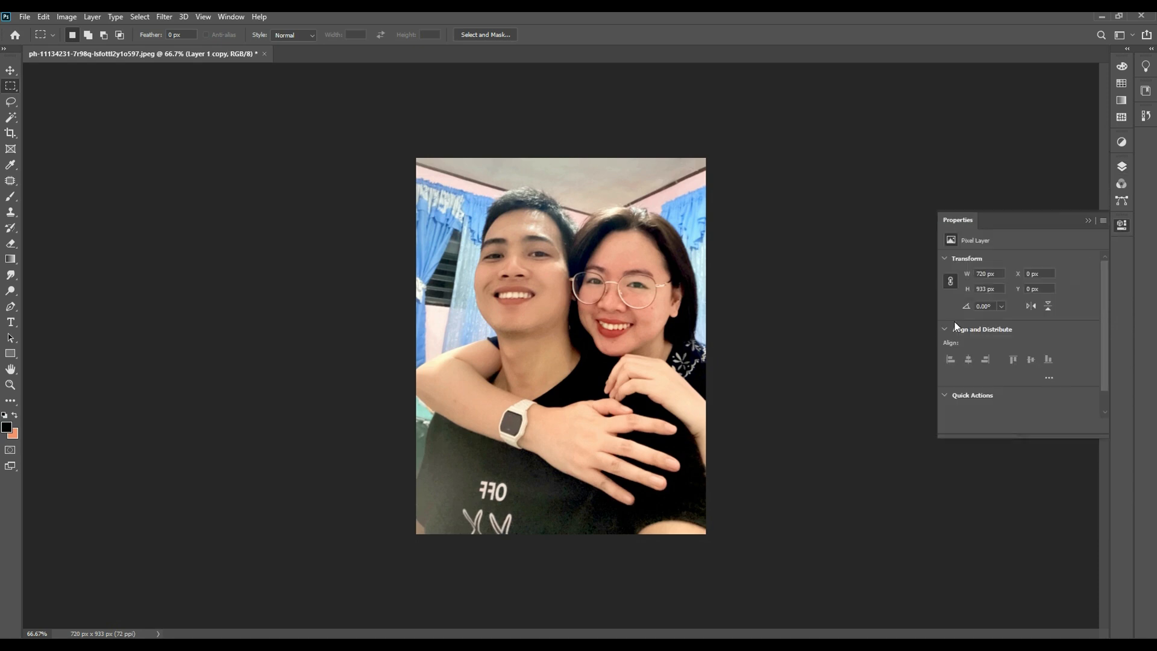
click(963, 394)
click(970, 389)
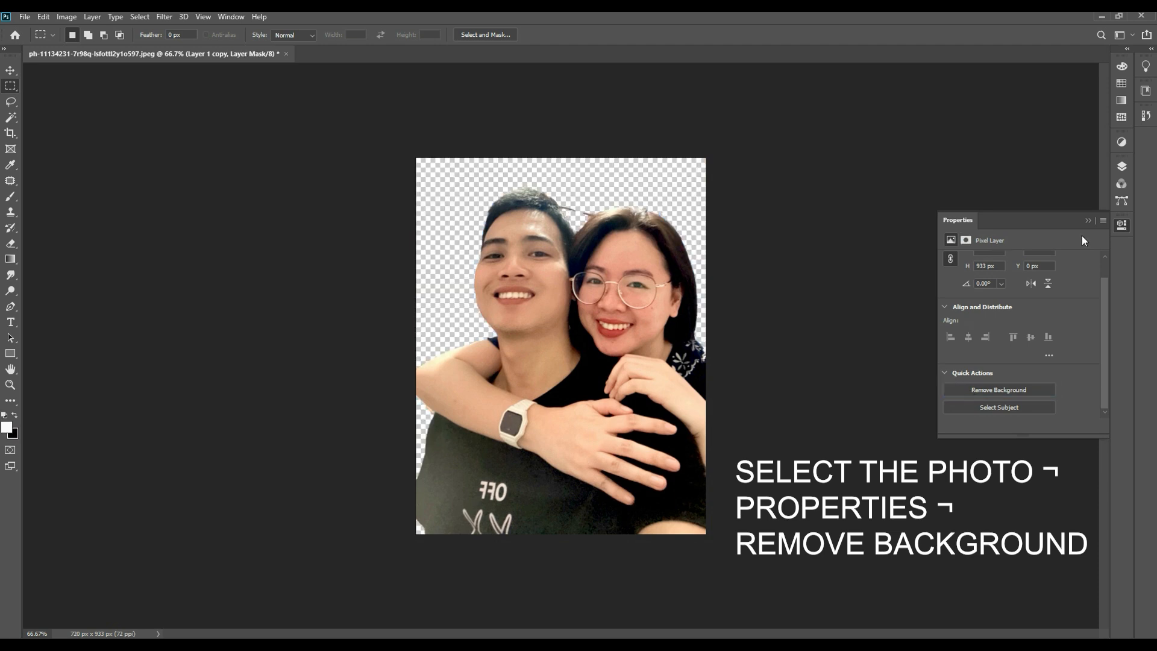
click(1088, 220)
scroll(580, 167, up, 2)
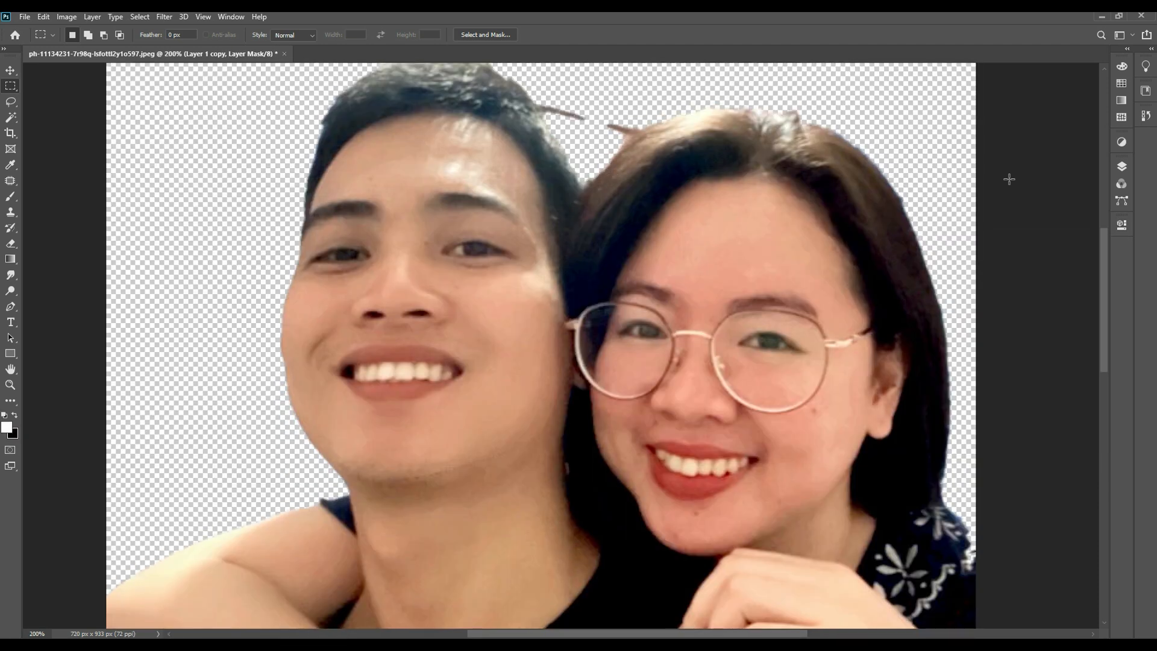
scroll(807, 219, down, 1)
click(1121, 168)
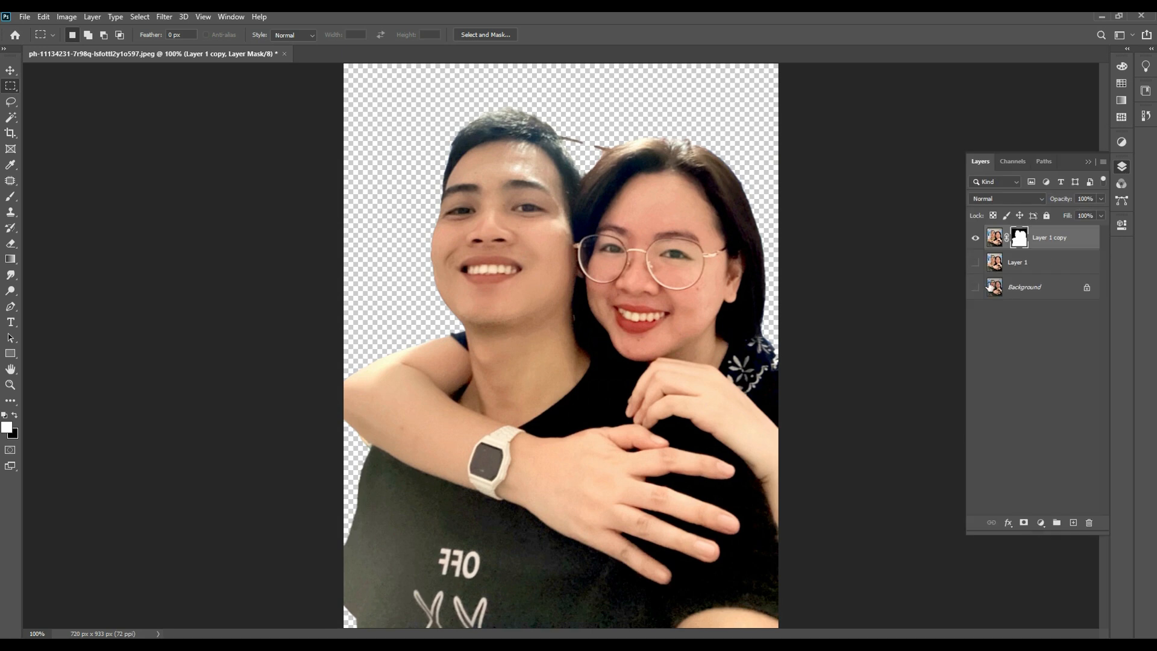
click(976, 264)
click(975, 263)
Trace a Pen path on Layer 1 copy around the stray background strips between the two heads.
click(994, 238)
key(ctrl+plus)
key(ctrl+plus)
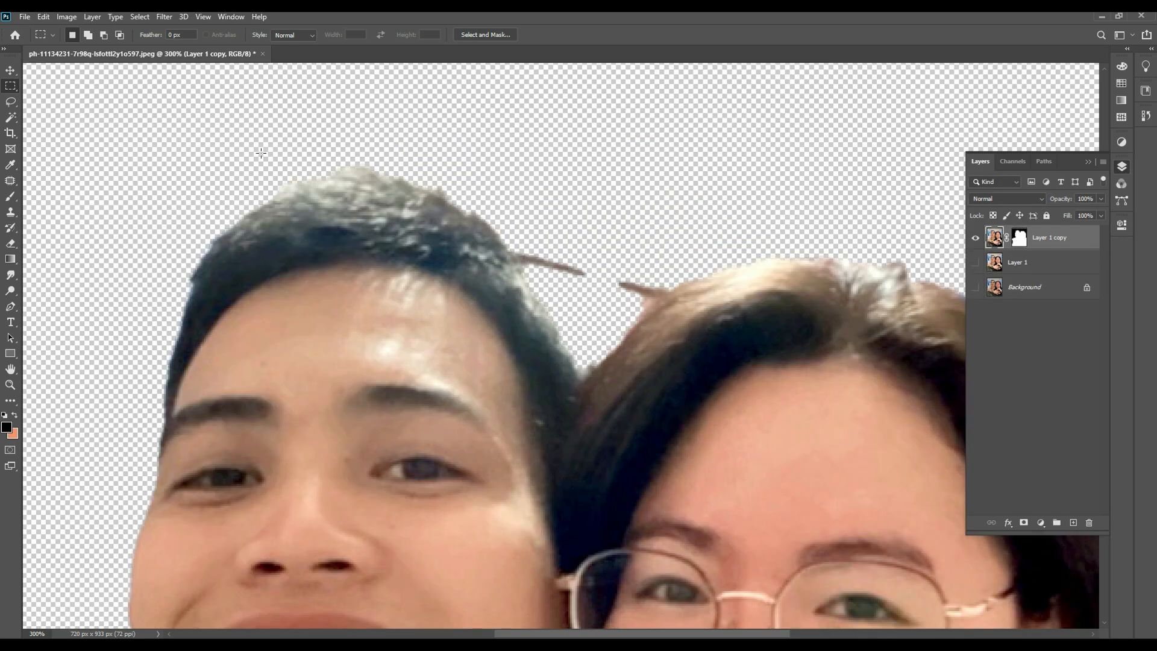
click(10, 307)
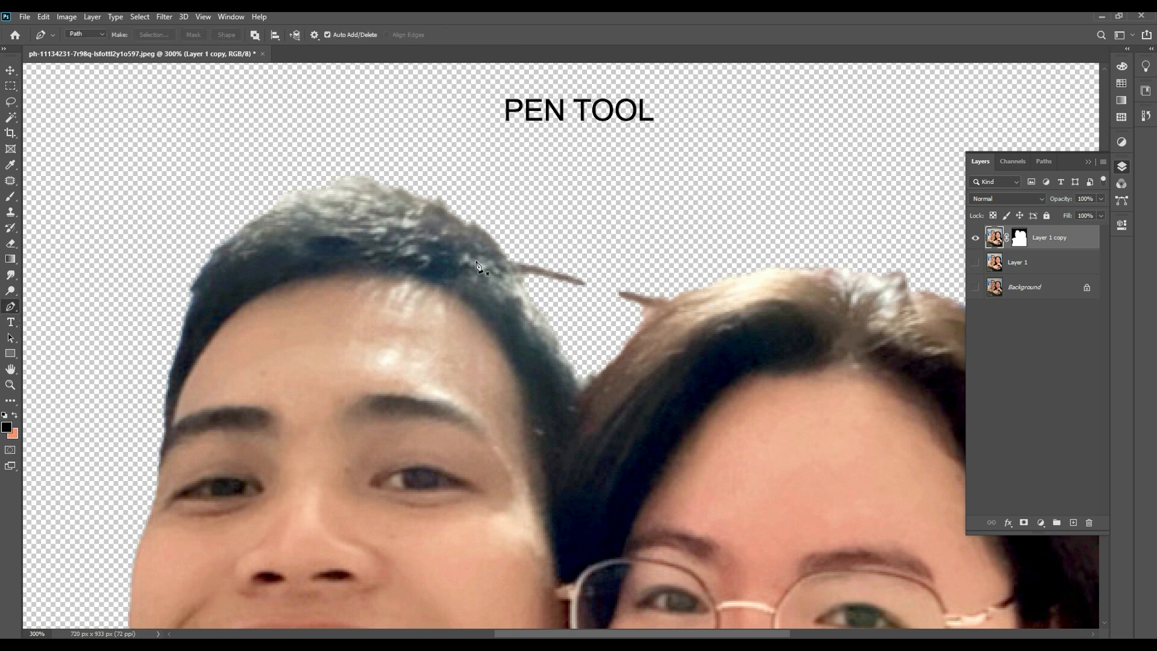
click(504, 245)
click(592, 363)
click(602, 355)
click(637, 321)
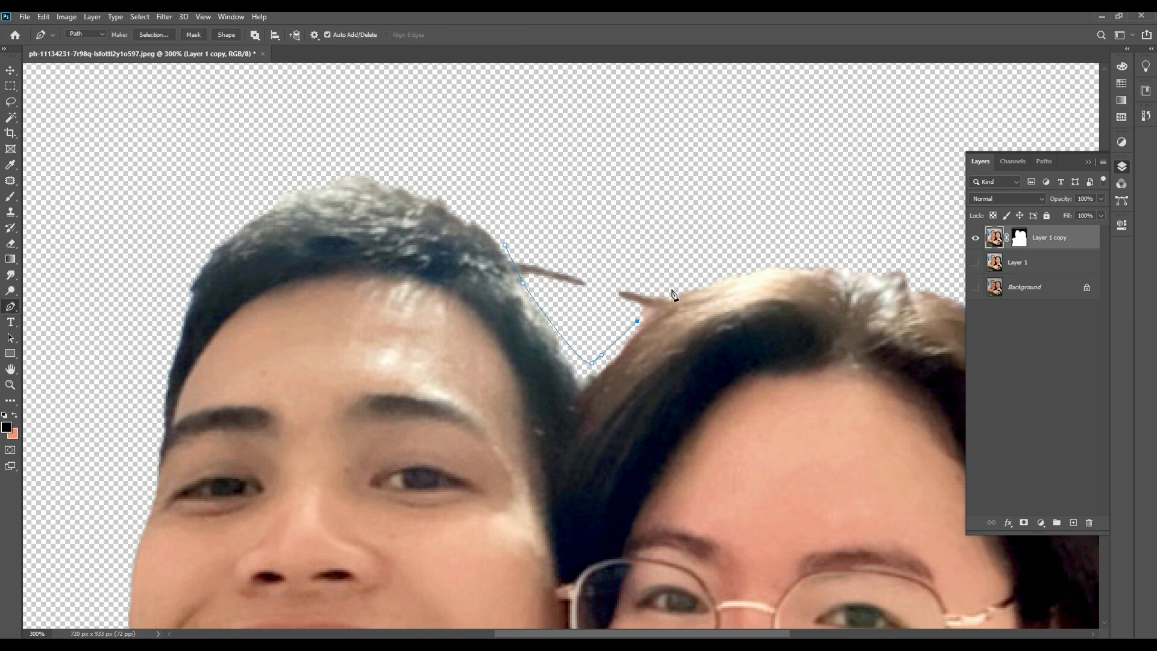
drag(681, 293, 681, 292)
drag(682, 247, 663, 236)
click(587, 227)
Convert the traced path to a selection, delete its contents from the cut-out and deselect.
key(ctrl+Return)
key(Delete)
key(ctrl+d)
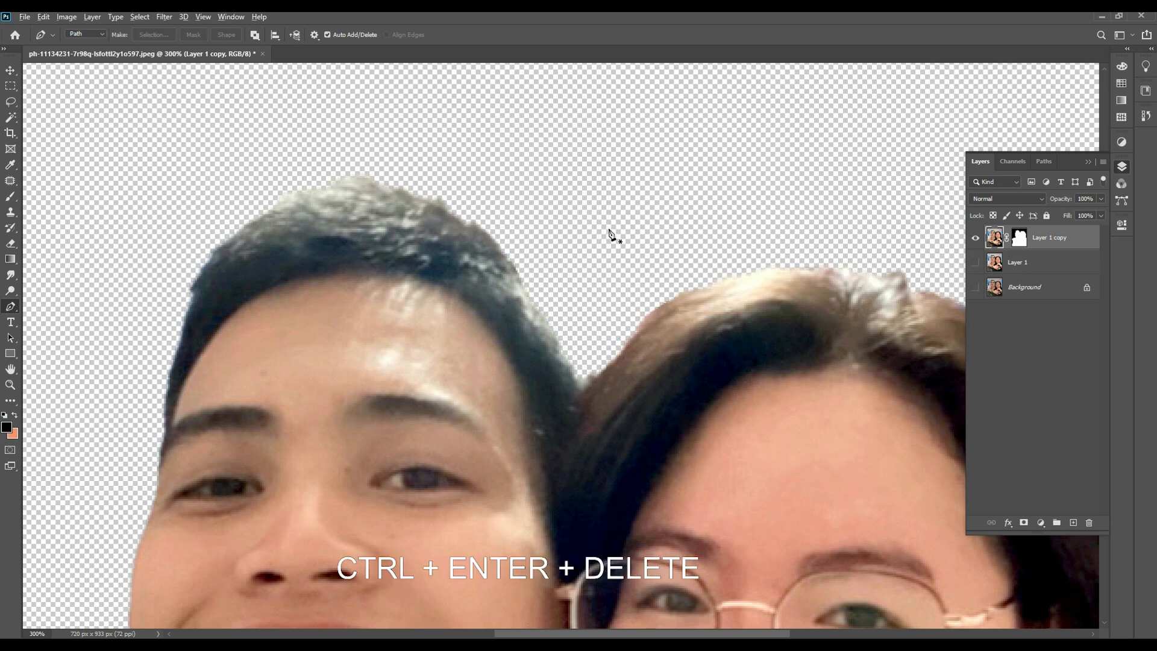
scroll(608, 224, down, 4)
scroll(610, 232, up, 1)
scroll(610, 231, up, 1)
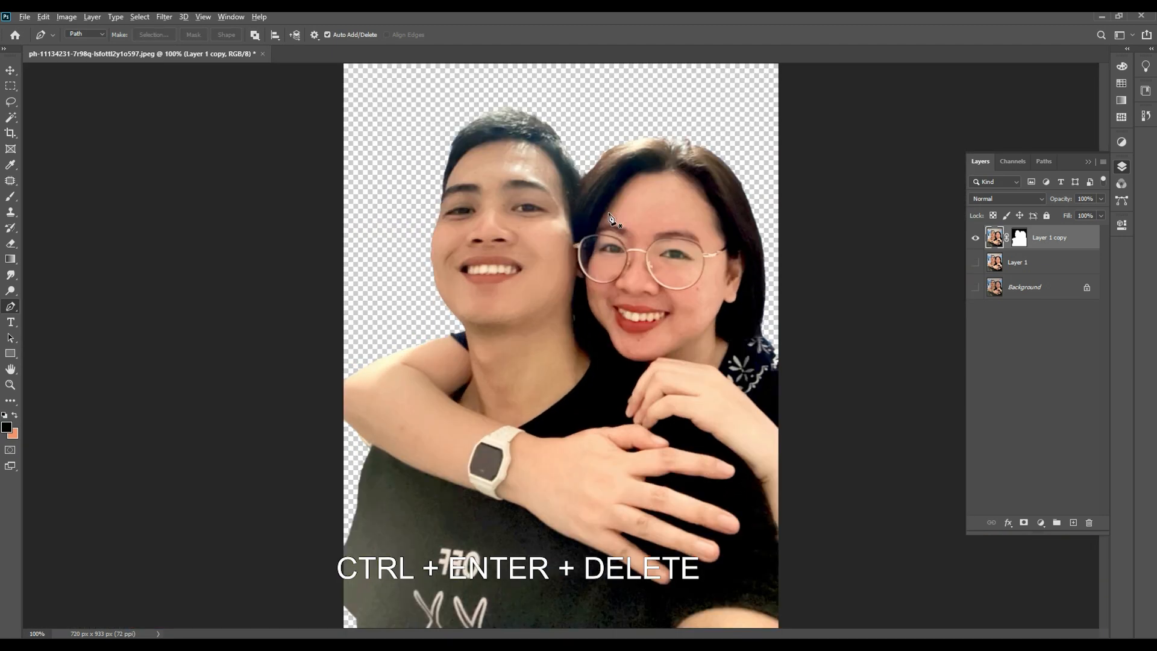
scroll(609, 215, down, 1)
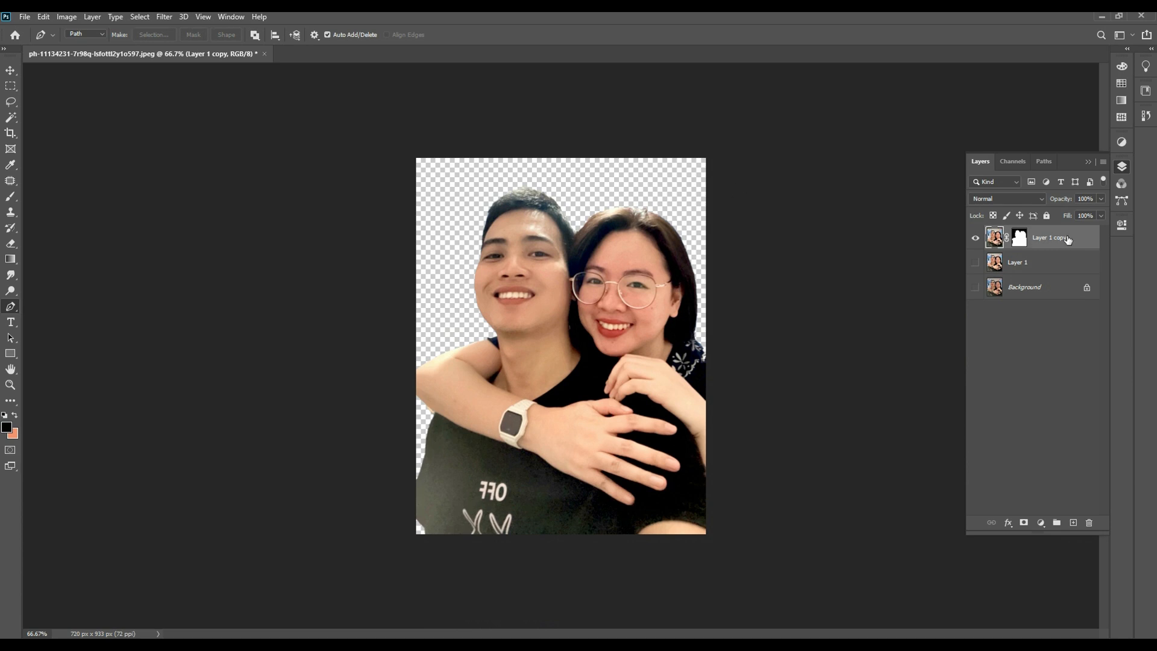
Duplicate the masked cut-out layer and merge the two masked layers into one.
key(ctrl+j)
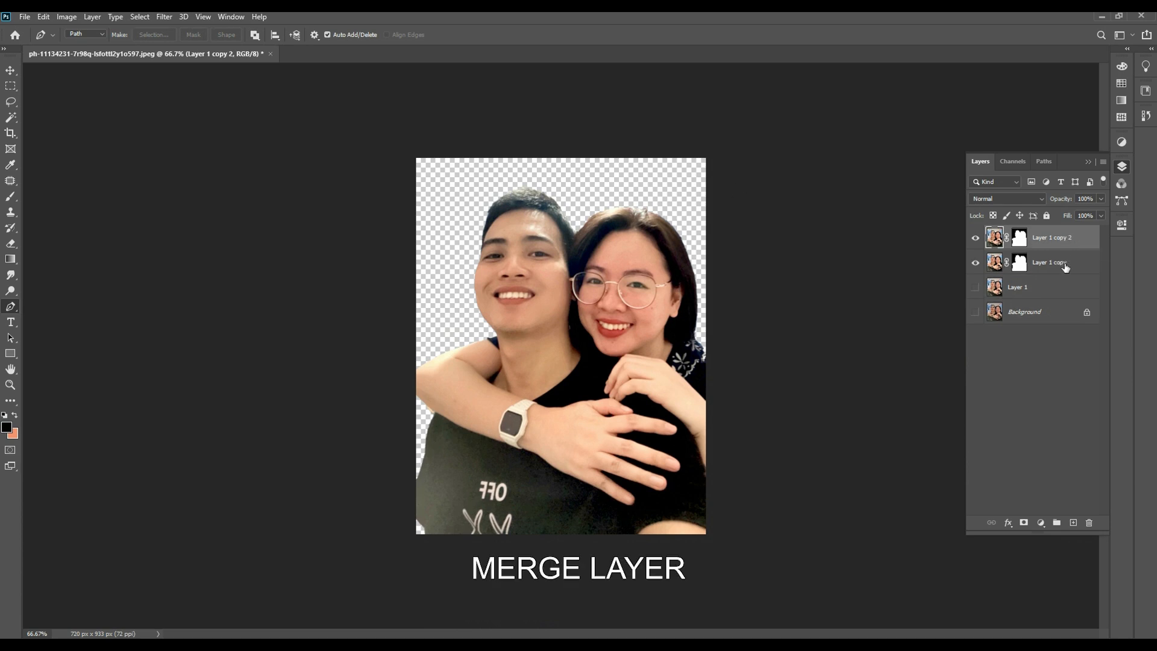
shift+click(1065, 269)
right_click(1066, 268)
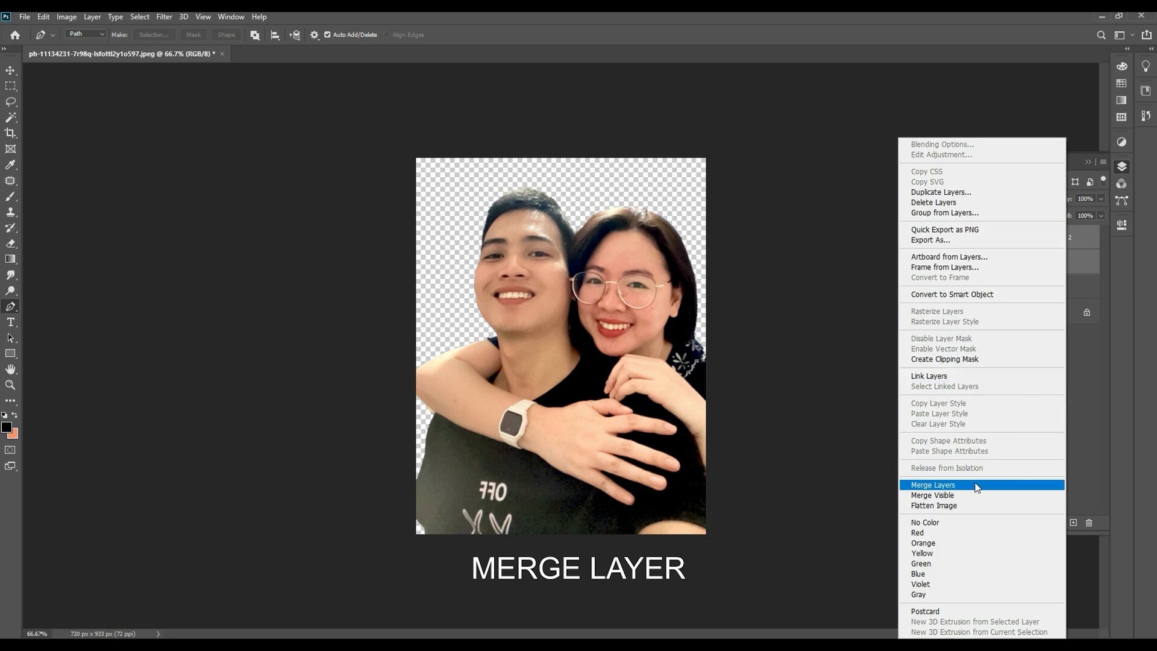
click(977, 485)
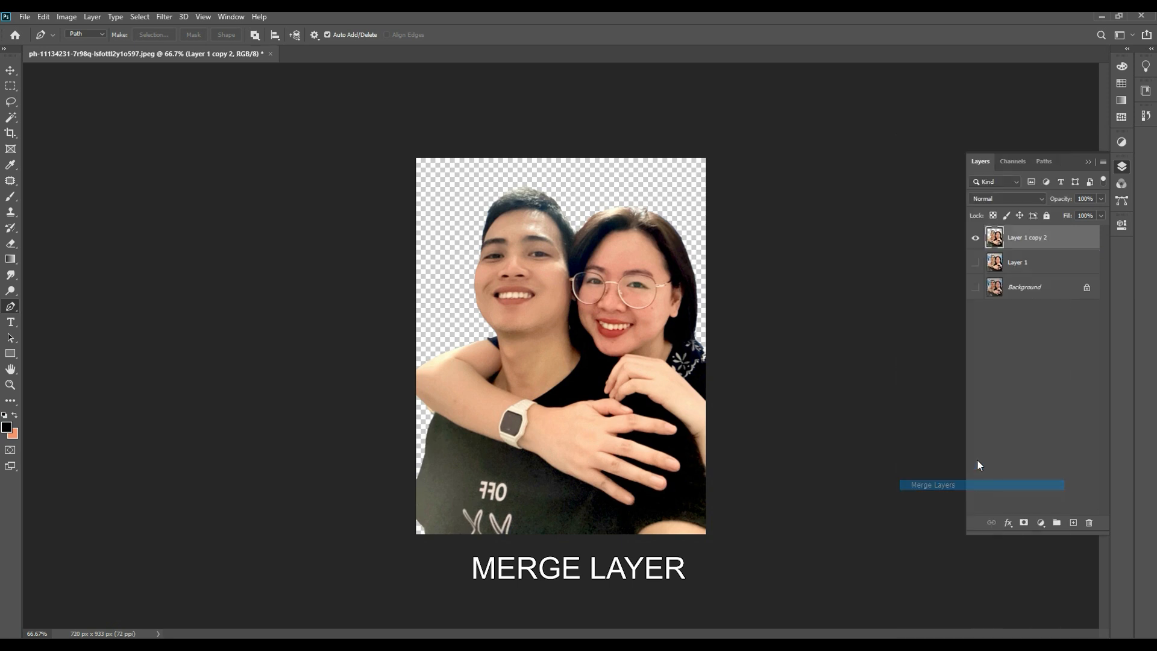
Copy the upper part of the cut-out, down to the man's chin, to a new layer using a rectangular selection.
click(10, 85)
drag(415, 154, 747, 338)
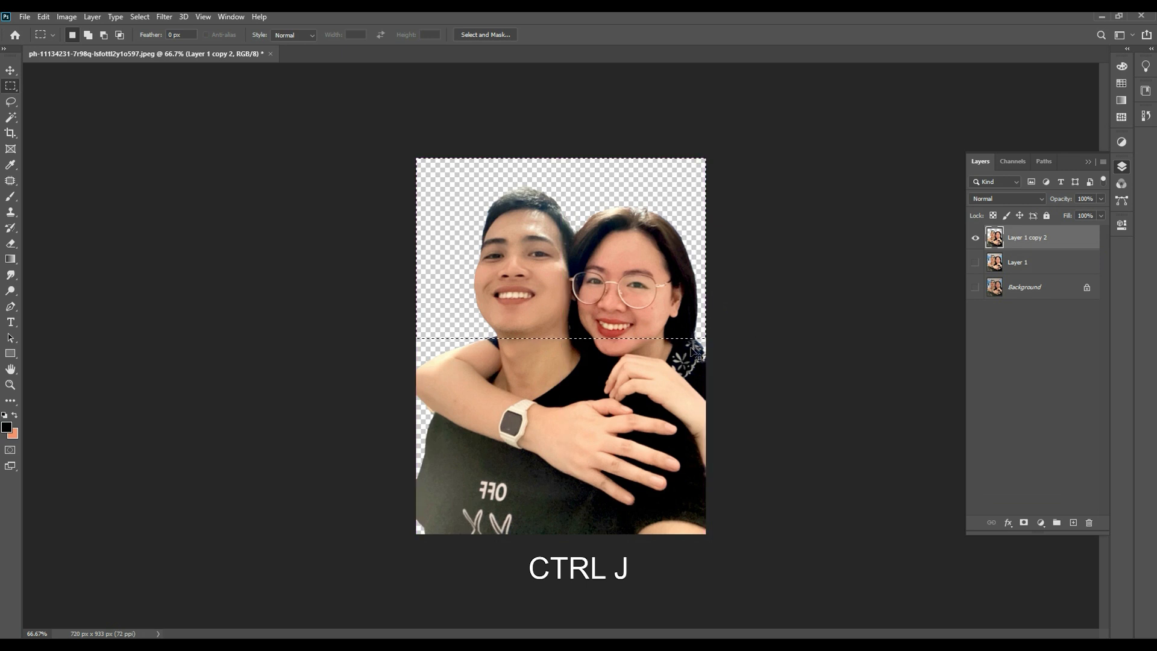
key(ctrl+j)
Darken Layer 2 with a Levels black input of 75 and move it below Layer 1 copy 2.
key(ctrl+l)
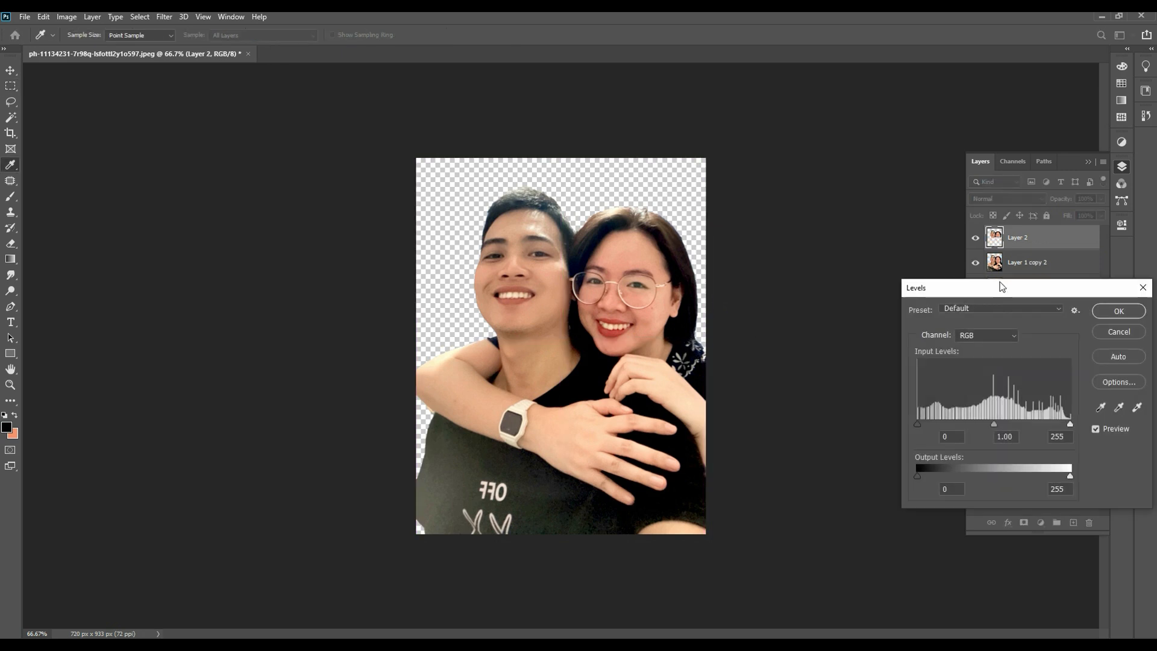
drag(917, 425, 962, 423)
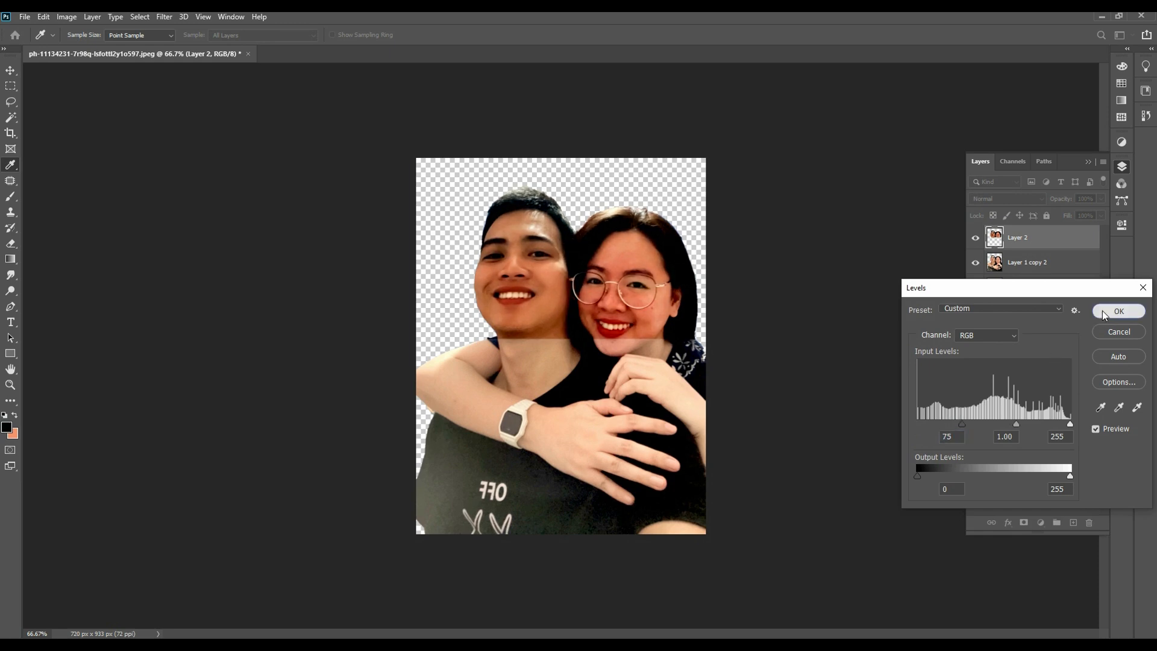
click(1119, 311)
key(m)
drag(1069, 238, 1074, 269)
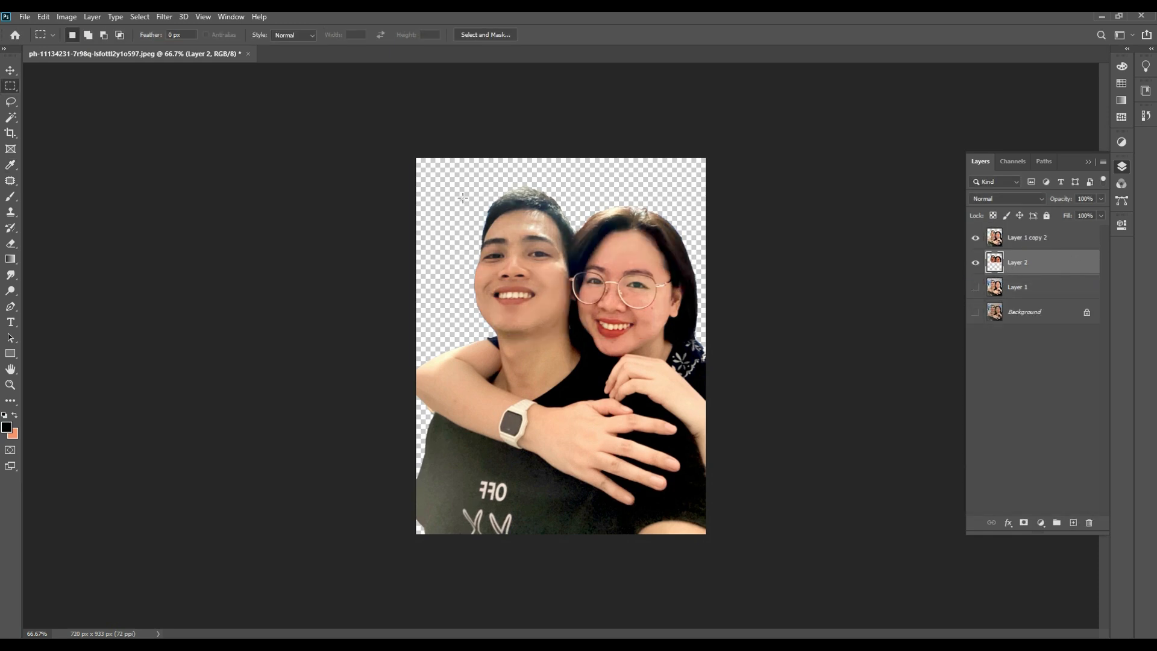
Erase the man's hair on Layer 1 copy 2 with a size 80 Eraser to expose the darkened layer beneath.
click(10, 243)
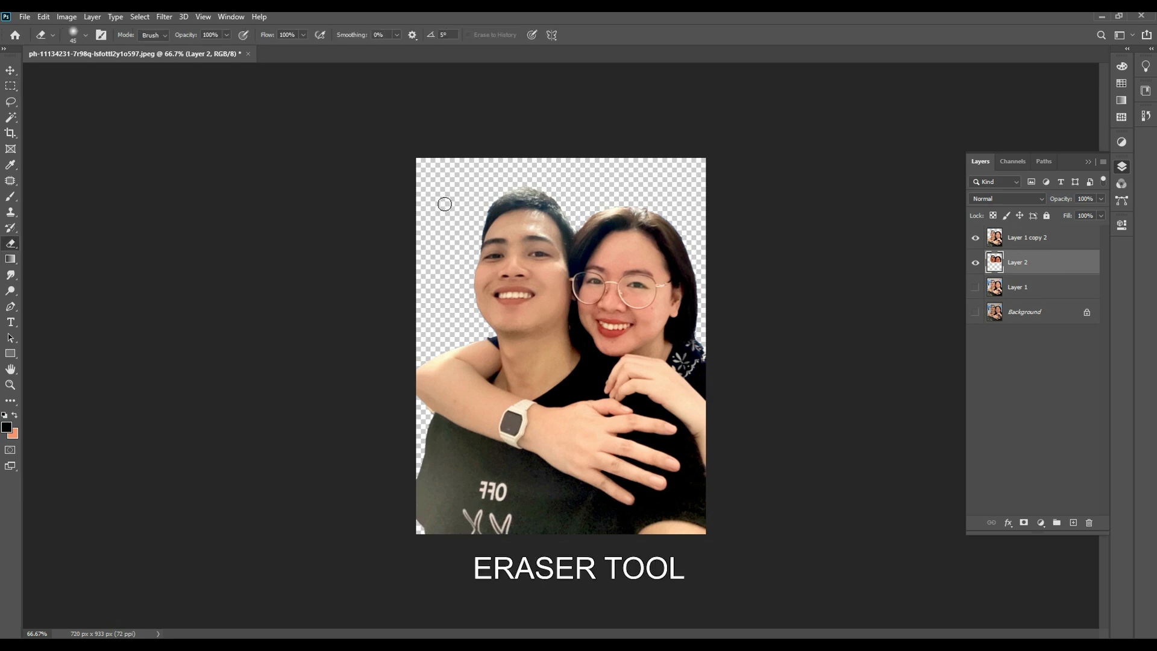
key(bracketright)
click(1035, 239)
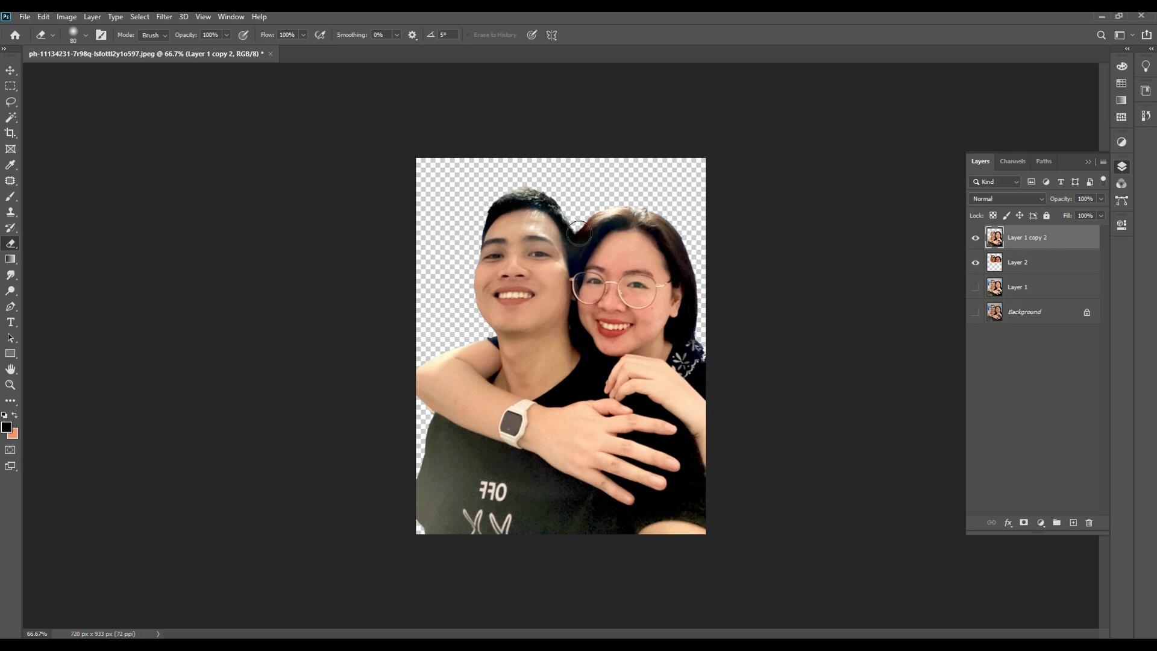
Erase the woman's hair on Layer 1 copy 2 with Eraser sizes between 50 and 80, undoing the last stray stroke.
key(bracketleft)
key(bracketleft)
key(bracketleft)
key(bracketleft)
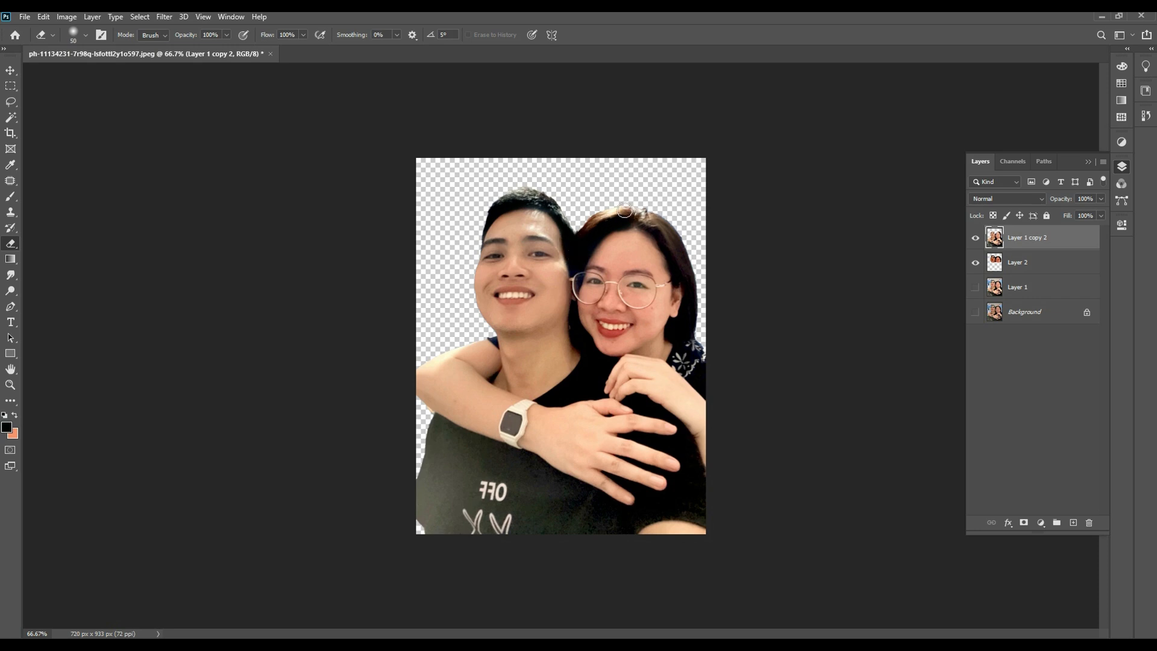
key(bracketright)
key(bracketright)
key(bracketright)
mouse_move(679, 229)
mouse_down()
mouse_move(698, 272)
mouse_move(700, 330)
mouse_up()
key(ctrl+z)
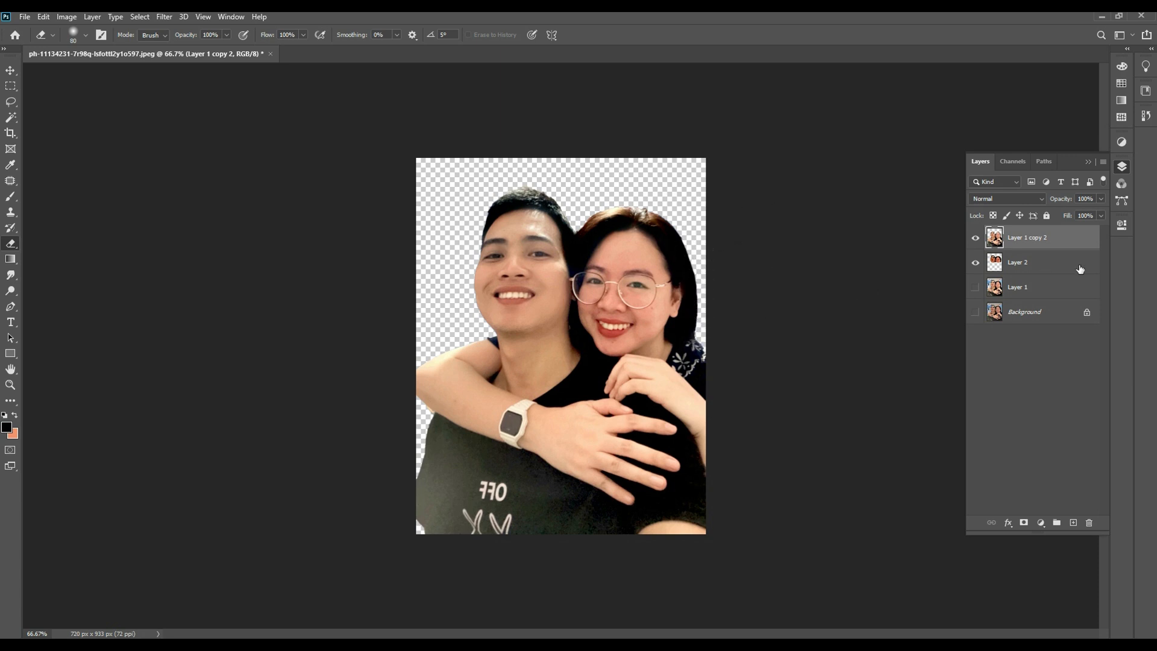
Merge Layer 1 copy 2 with the darkened Layer 2.
key(ctrl+plus)
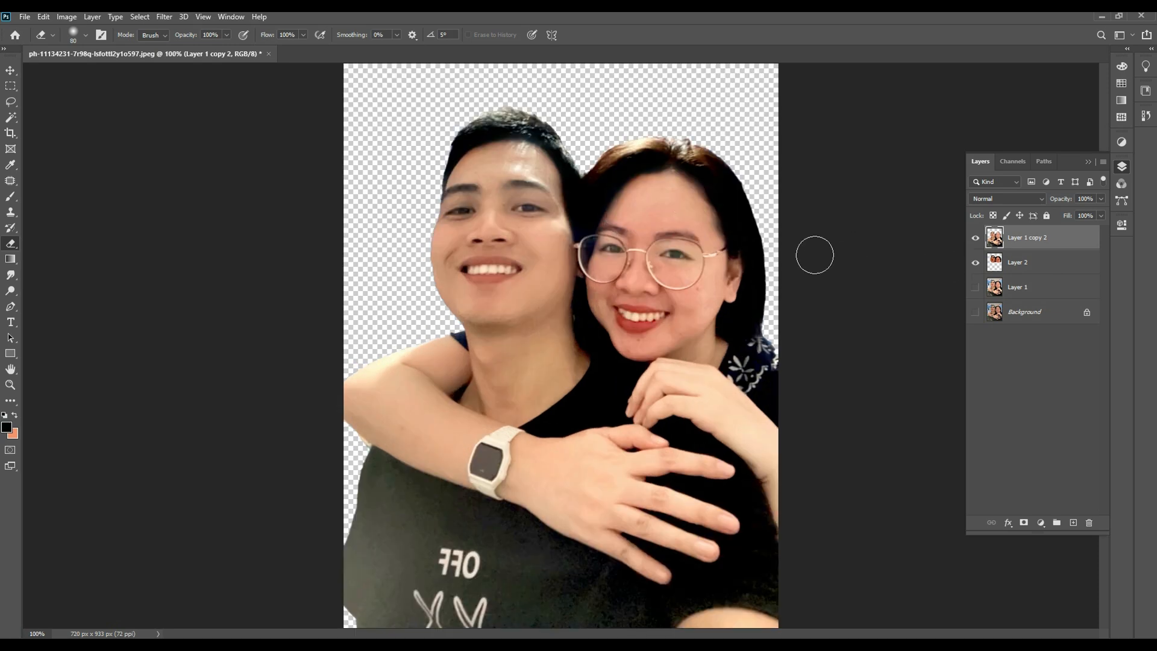
ctrl+click(1030, 265)
right_click(1031, 265)
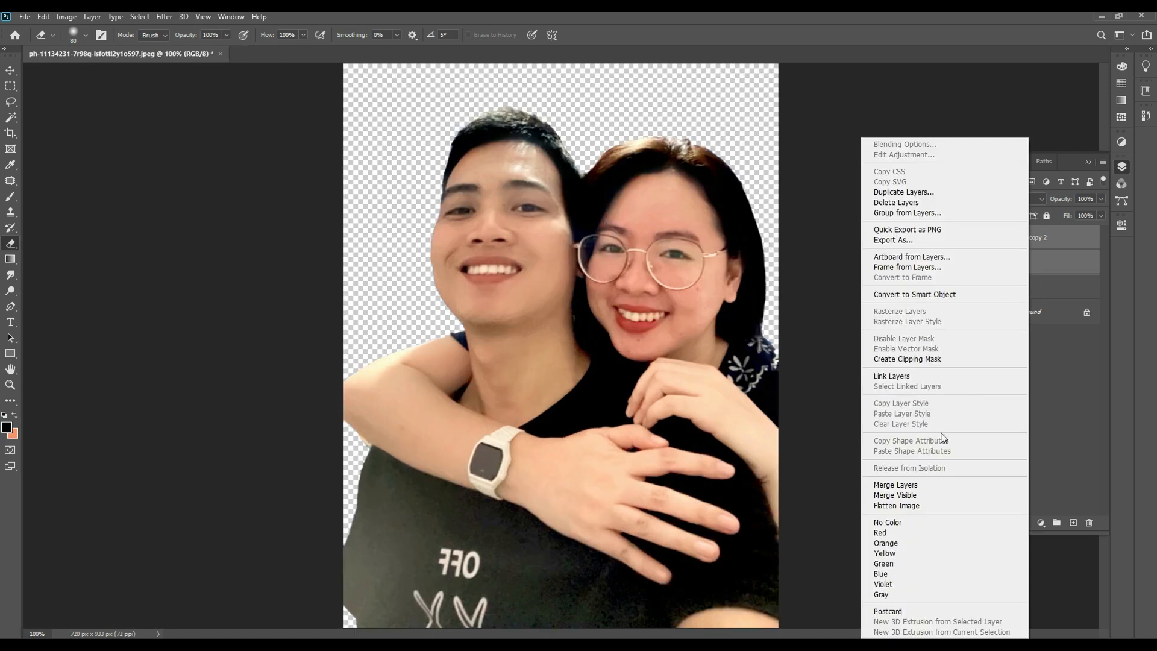
click(921, 480)
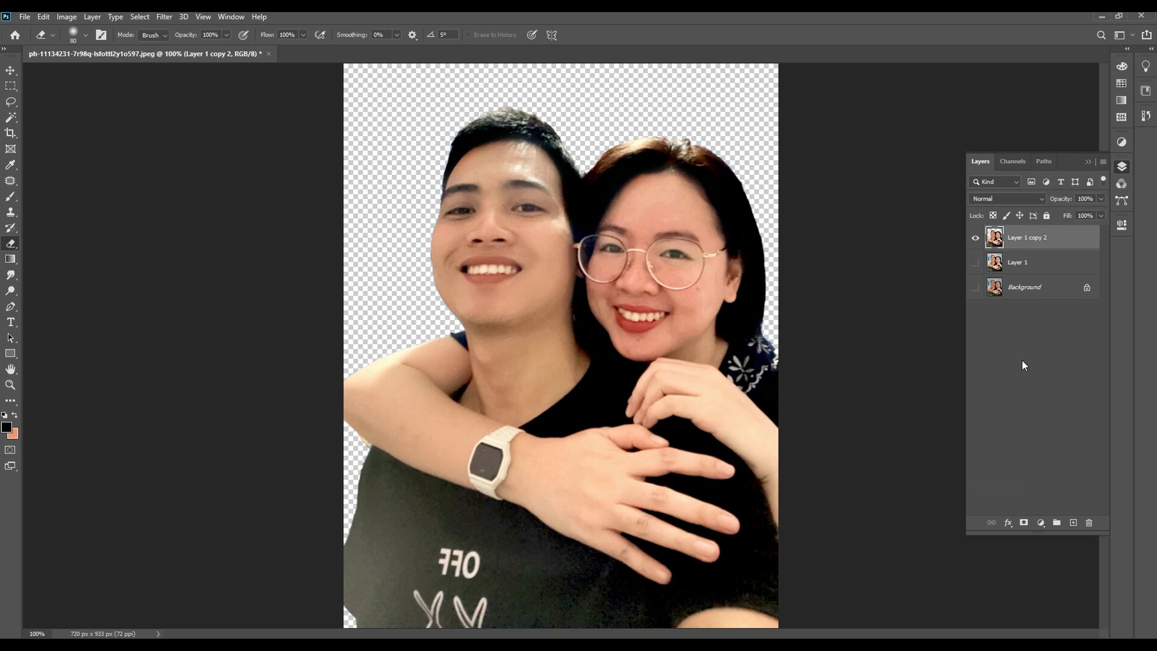
Duplicate the merged cut-out and darken the copy strongly with a Levels black input of 162.
key(ctrl+j)
key(ctrl+l)
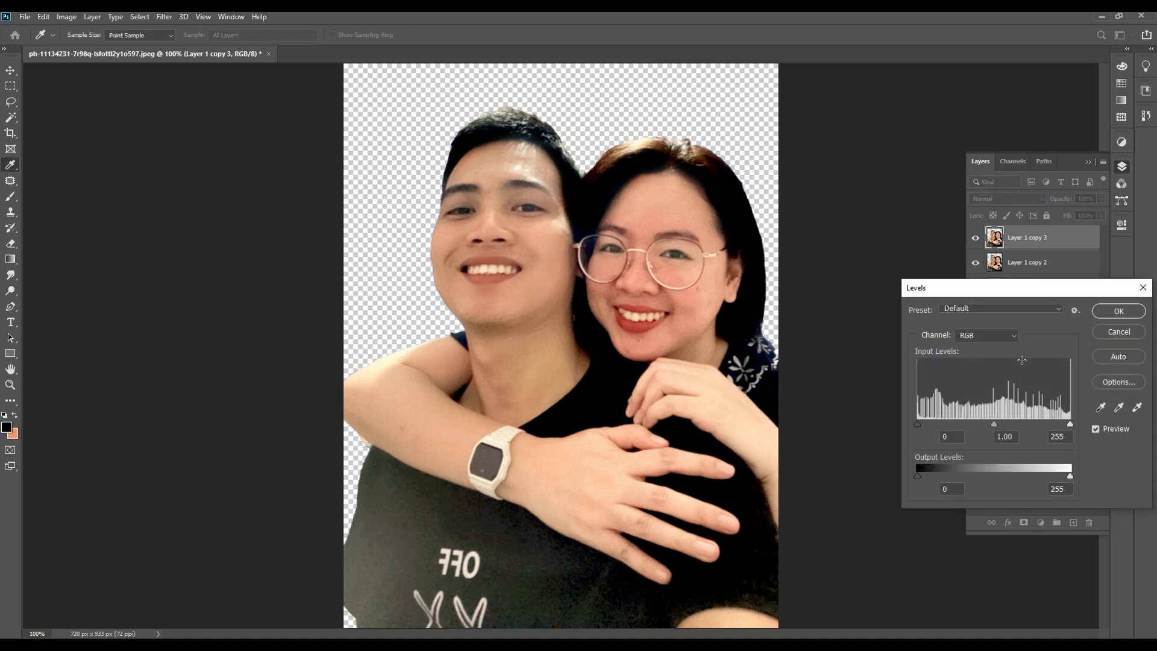
drag(921, 423, 1015, 412)
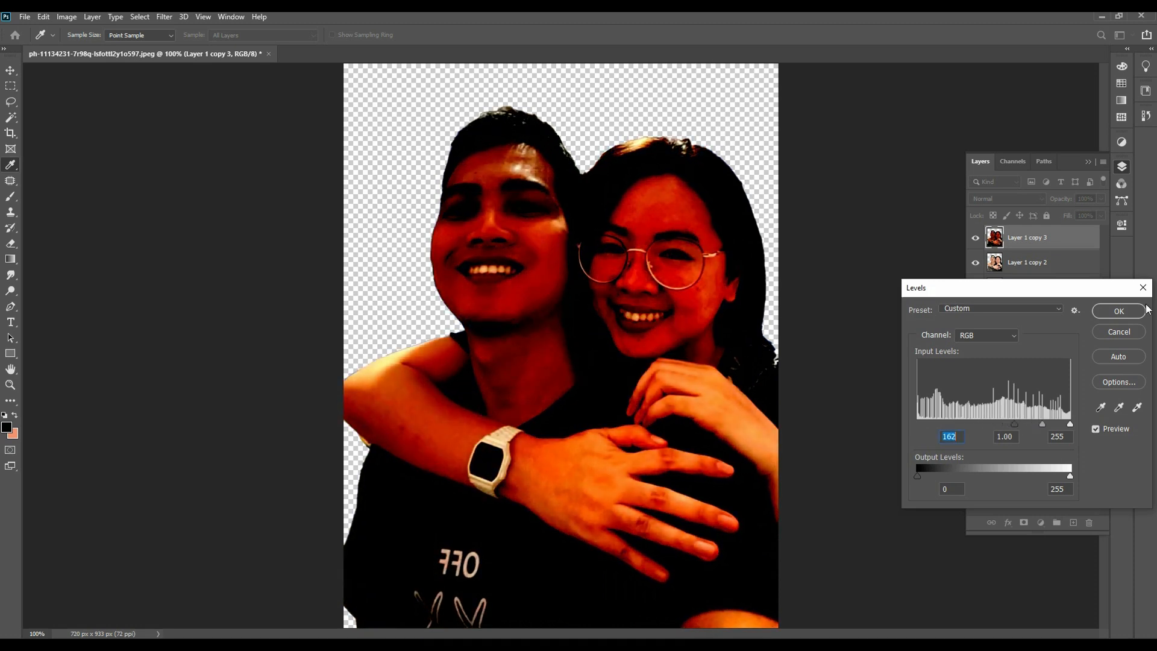
click(1118, 311)
Place the darkened copy beneath Layer 1 copy 2 and make the upper layer active for erasing around the man's face.
key(e)
drag(1062, 261, 1047, 264)
click(1004, 241)
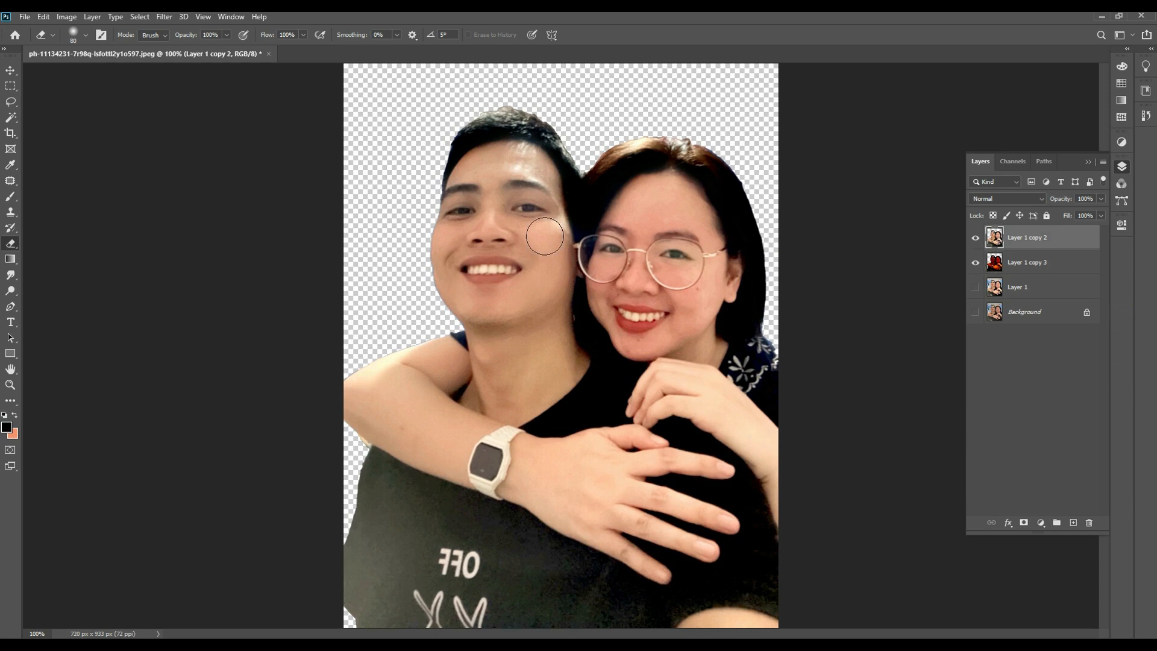
scroll(494, 218, up, 1)
scroll(496, 216, up, 1)
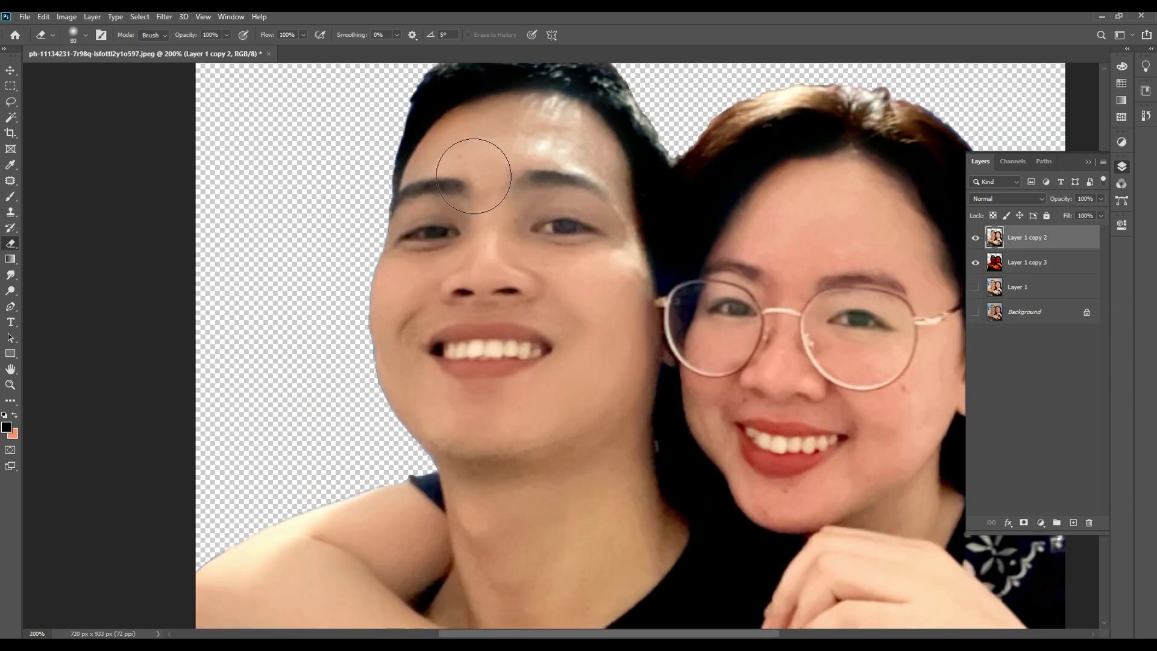
Erase the man's upper lip on Layer 1 copy 2 with a small Eraser, size 7, redoing the misplaced first stroke.
key(bracketleft)
key(bracketleft)
key(bracketleft)
key(bracketleft)
key(bracketleft)
key(bracketleft)
key(bracketleft)
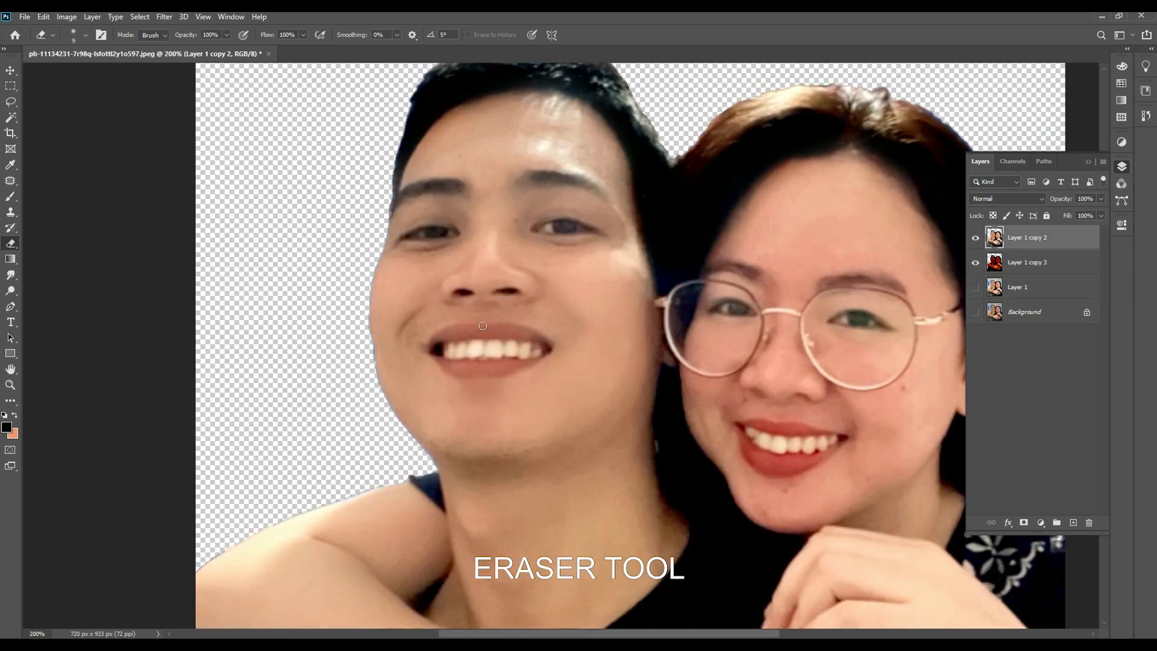
mouse_move(483, 327)
mouse_down()
mouse_move(425, 350)
mouse_move(444, 326)
mouse_move(571, 317)
mouse_move(621, 326)
mouse_move(653, 358)
mouse_move(560, 335)
mouse_up()
scroll(444, 338, up, 2)
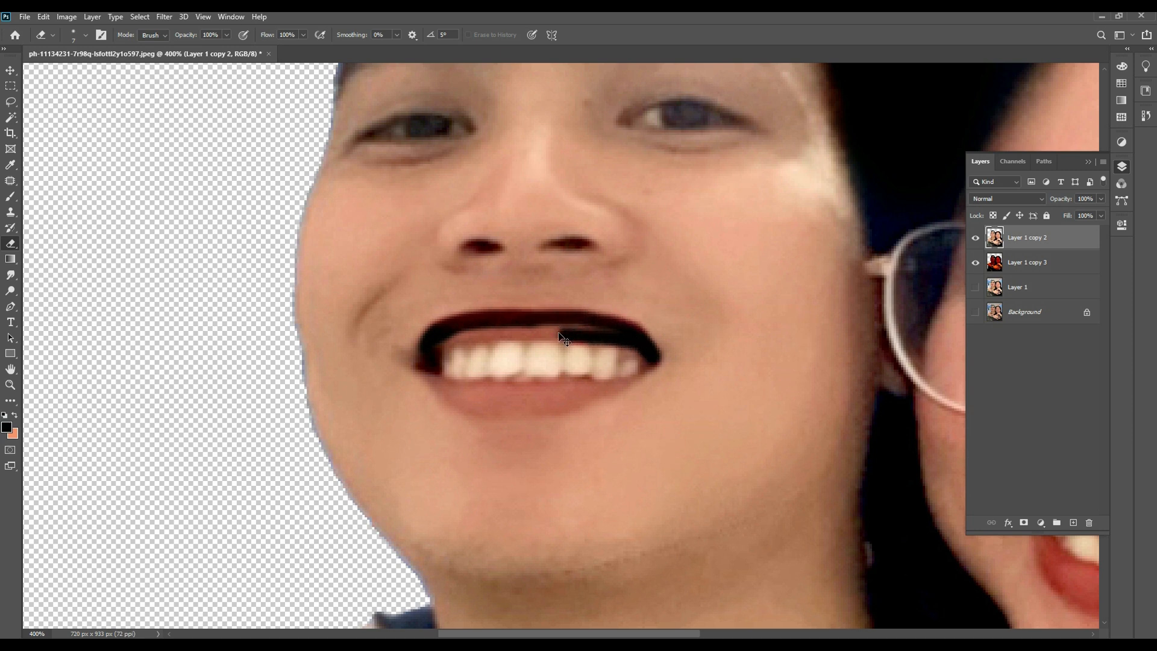
key(ctrl+z)
mouse_move(435, 342)
mouse_down()
mouse_move(587, 329)
mouse_move(645, 346)
mouse_move(586, 329)
mouse_move(639, 346)
mouse_move(610, 338)
mouse_up()
scroll(610, 338, down, 2)
scroll(593, 355, up, 2)
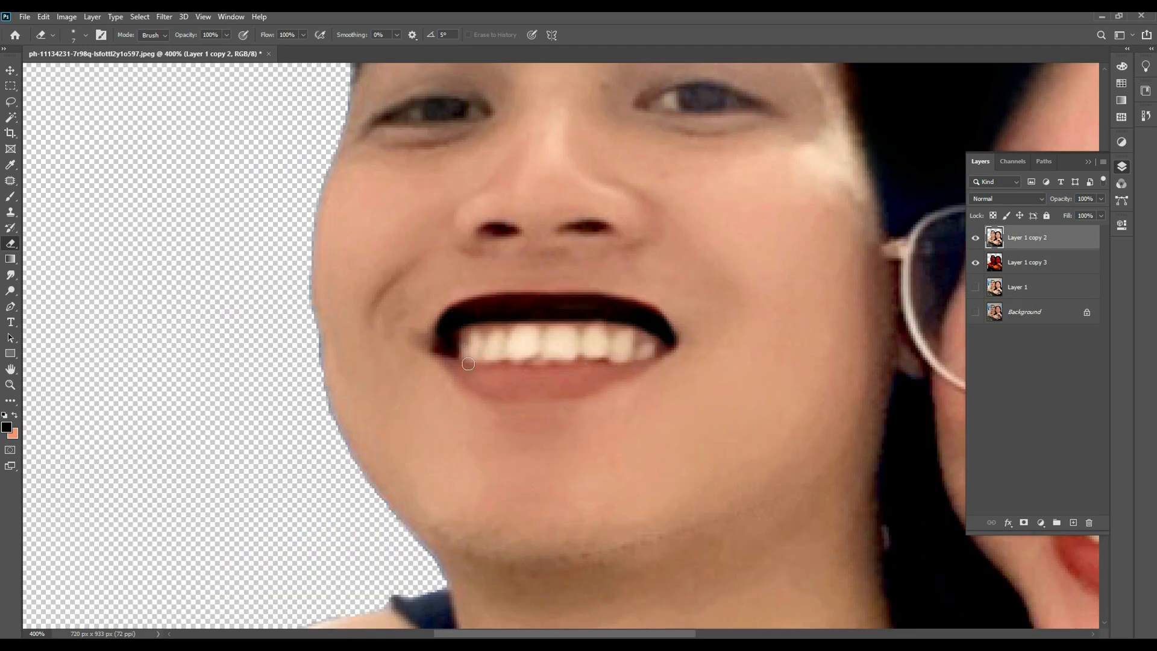
Erase the man's lower lip along its contour and fill, using Eraser sizes between 4 and 7 and keeping the teeth intact.
drag(448, 356, 530, 379)
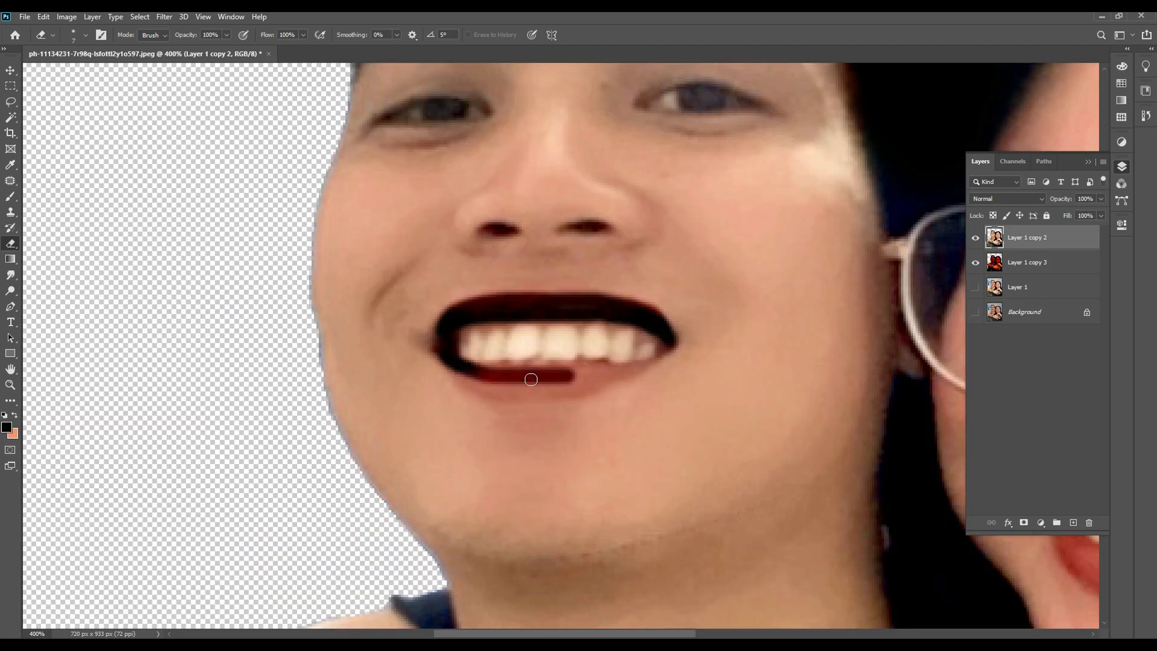
mouse_move(455, 363)
mouse_down()
mouse_move(488, 384)
mouse_move(594, 380)
mouse_up()
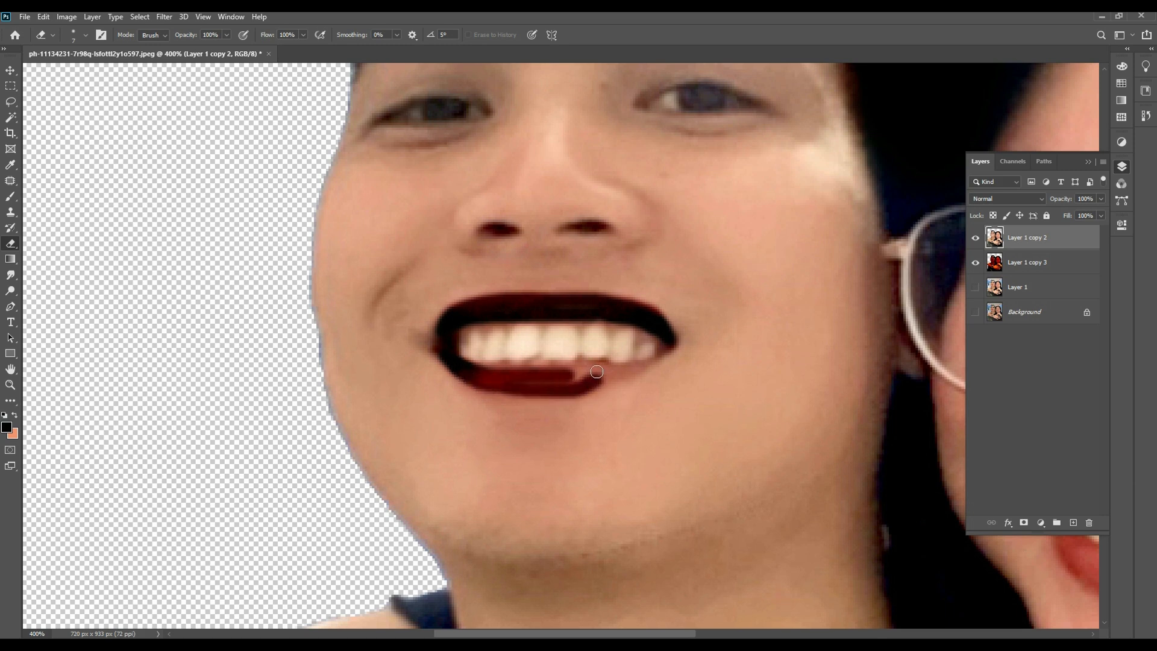
drag(669, 348, 619, 386)
key(ctrl+z)
drag(666, 350, 567, 393)
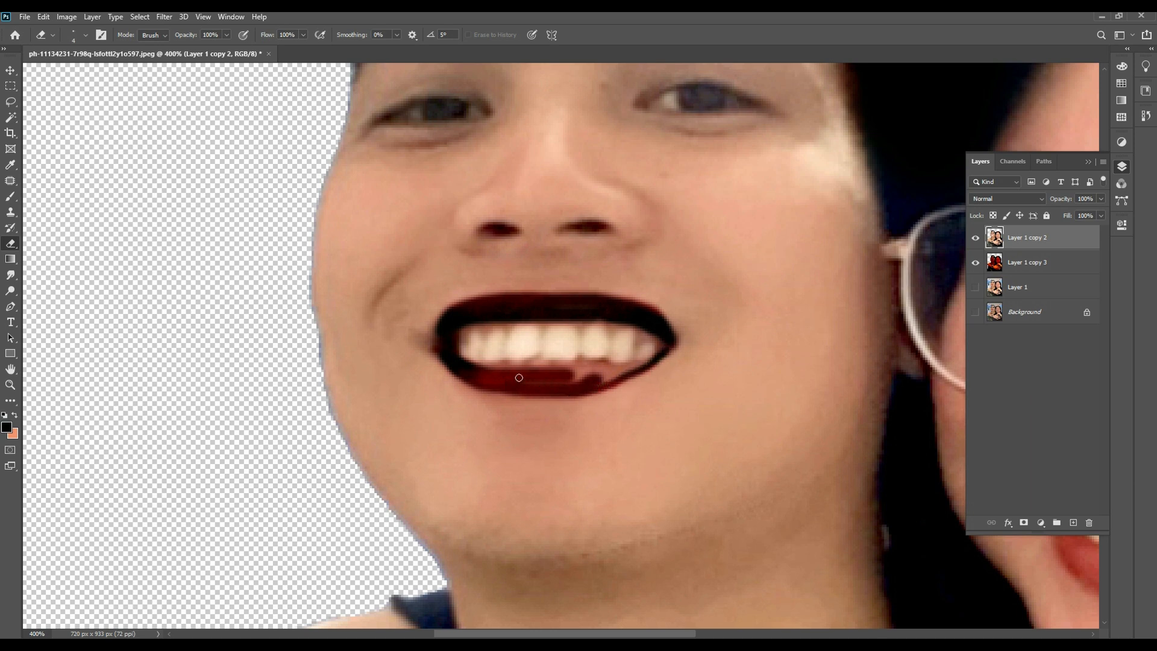
mouse_move(636, 368)
mouse_down()
mouse_move(580, 385)
mouse_move(637, 372)
mouse_move(486, 375)
mouse_up()
drag(577, 374, 525, 381)
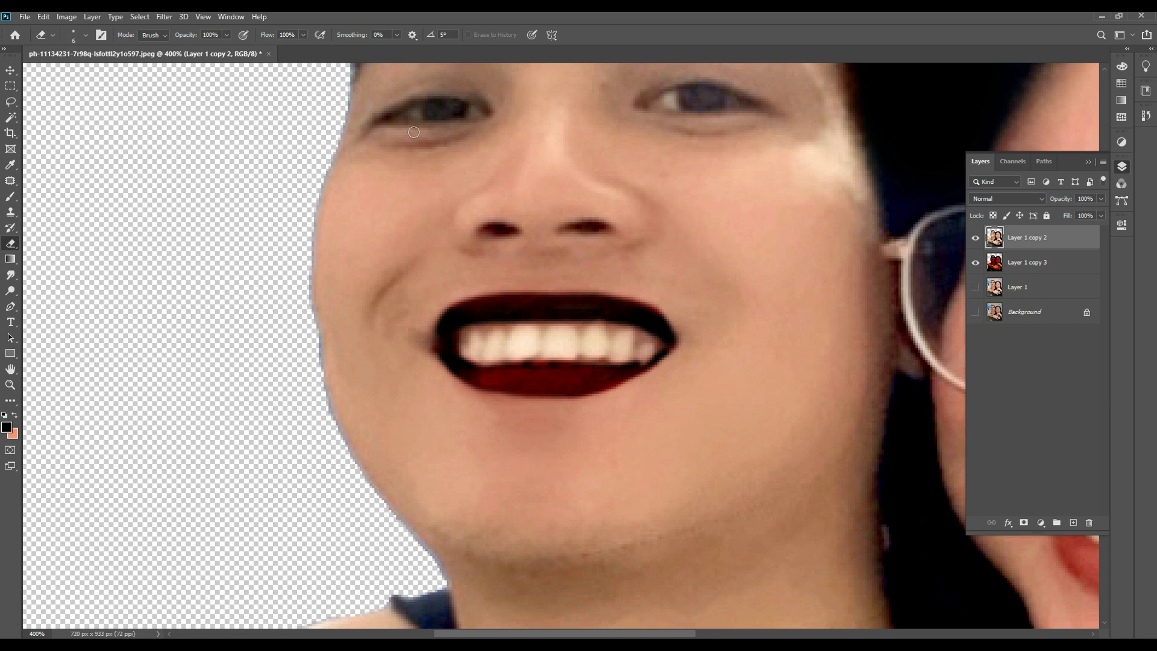
Erase the woman's upper lip from corner to corner with a size 6 Eraser.
scroll(513, 256, down, 4)
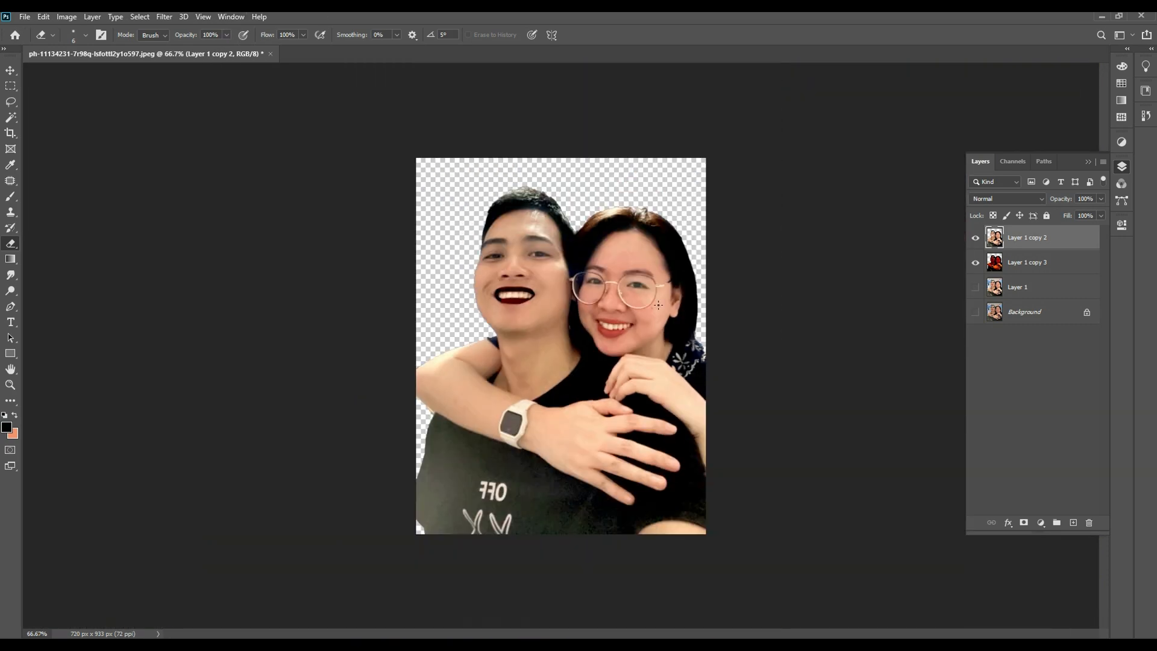
scroll(661, 291, up, 4)
mouse_move(529, 308)
mouse_down()
mouse_move(618, 309)
mouse_move(496, 306)
mouse_up()
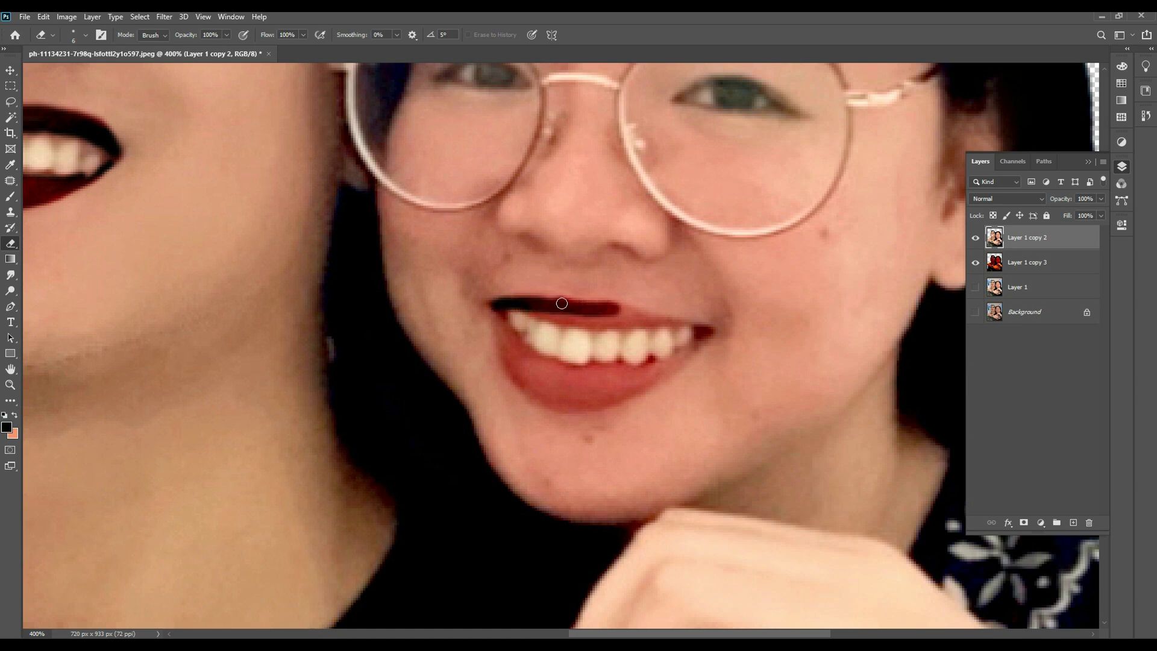
drag(622, 313, 705, 328)
drag(531, 307, 707, 331)
Erase the woman's lower lip around its edge and across its inside with a size 8 Eraser.
mouse_move(493, 313)
mouse_down()
mouse_move(520, 374)
mouse_move(505, 326)
mouse_move(504, 352)
mouse_move(513, 367)
mouse_move(504, 328)
mouse_move(510, 364)
mouse_move(533, 390)
mouse_move(562, 398)
mouse_move(640, 381)
mouse_up()
key(ctrl+z)
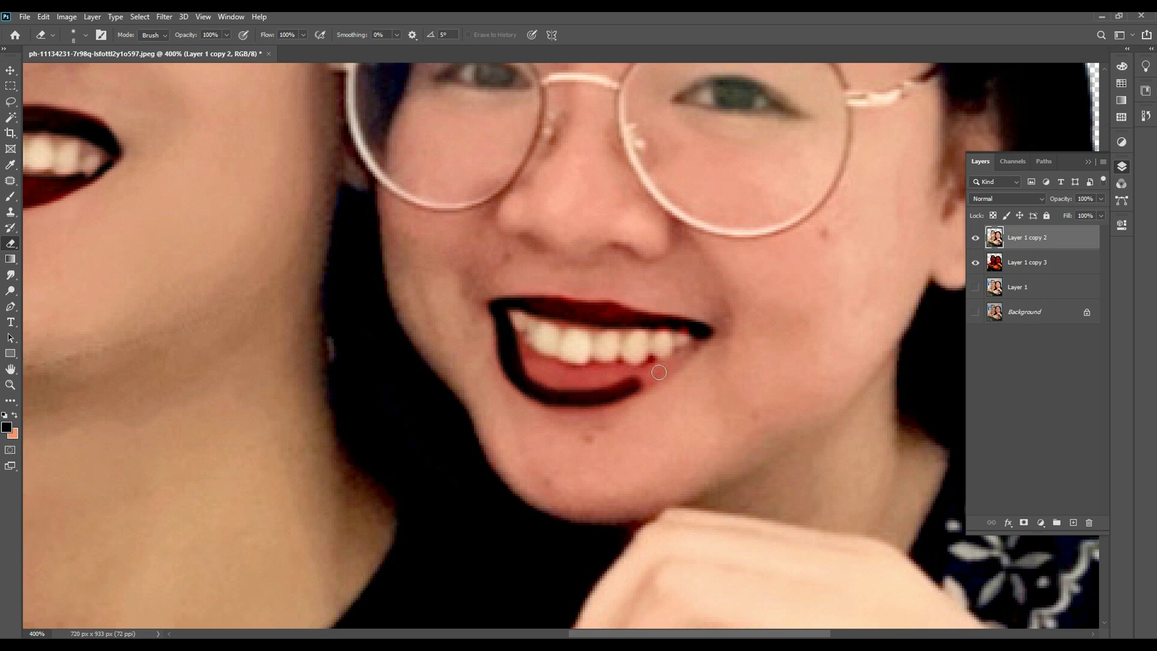
mouse_move(699, 338)
mouse_down()
mouse_move(612, 399)
mouse_move(556, 405)
mouse_move(541, 401)
mouse_move(517, 349)
mouse_move(544, 396)
mouse_up()
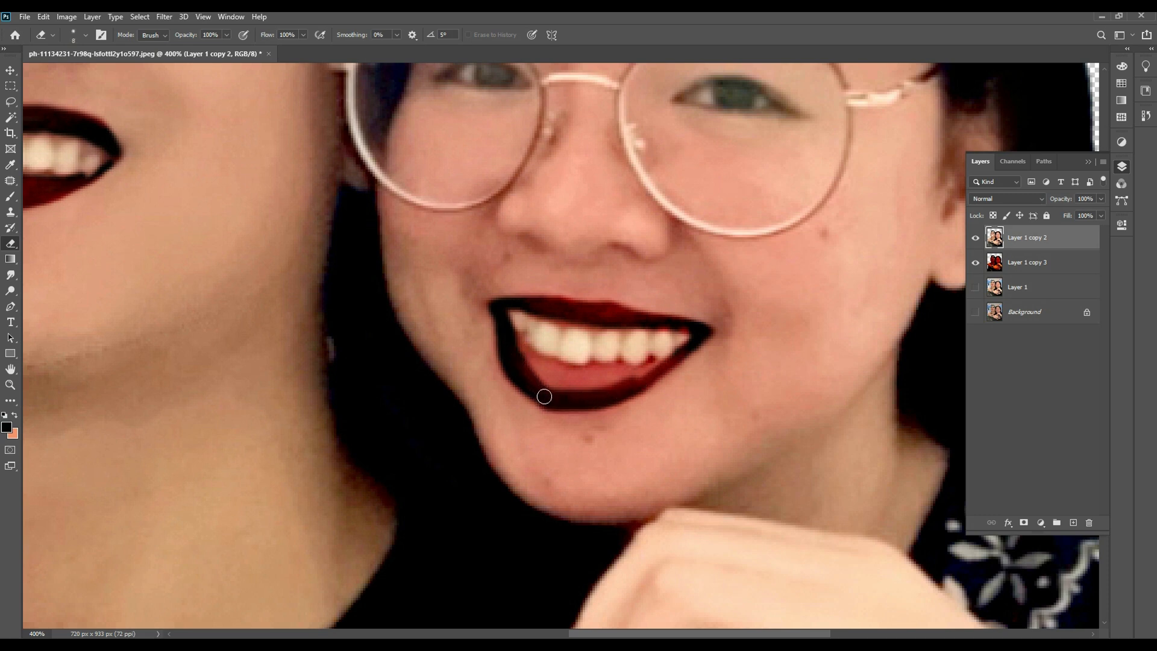
mouse_move(516, 356)
mouse_down()
mouse_move(519, 343)
mouse_move(578, 369)
mouse_move(650, 364)
mouse_move(602, 385)
mouse_move(519, 369)
mouse_up()
mouse_move(529, 390)
mouse_down()
mouse_move(632, 381)
mouse_move(663, 347)
mouse_up()
key(ctrl+1)
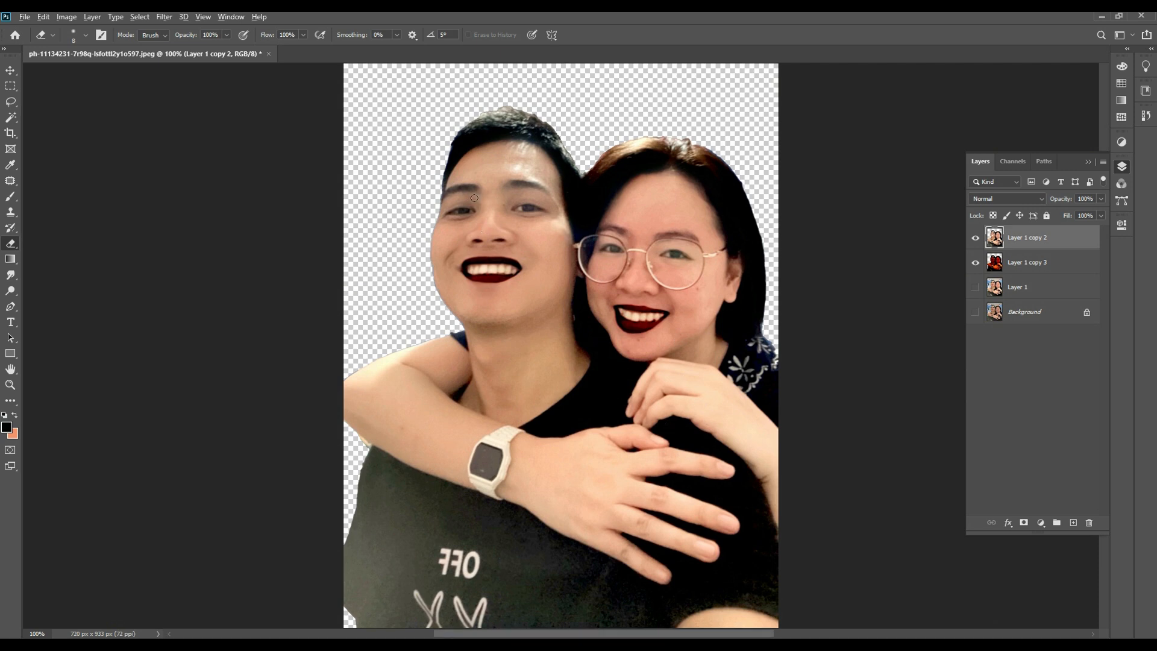
Trace a thin curved line around each side of the man's nose with a size 2 Eraser, undoing the stray dab.
scroll(474, 197, up, 3)
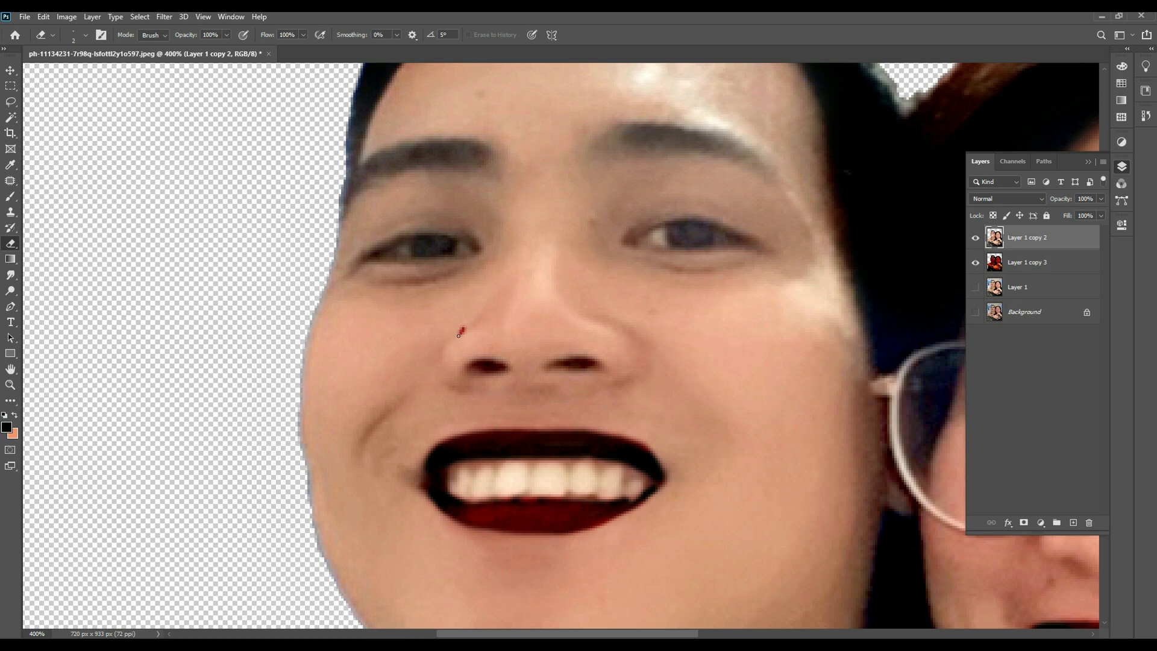
scroll(438, 350, up, 2)
key(ctrl+z)
mouse_move(476, 317)
mouse_down()
mouse_move(444, 360)
mouse_move(462, 408)
mouse_move(483, 413)
mouse_up()
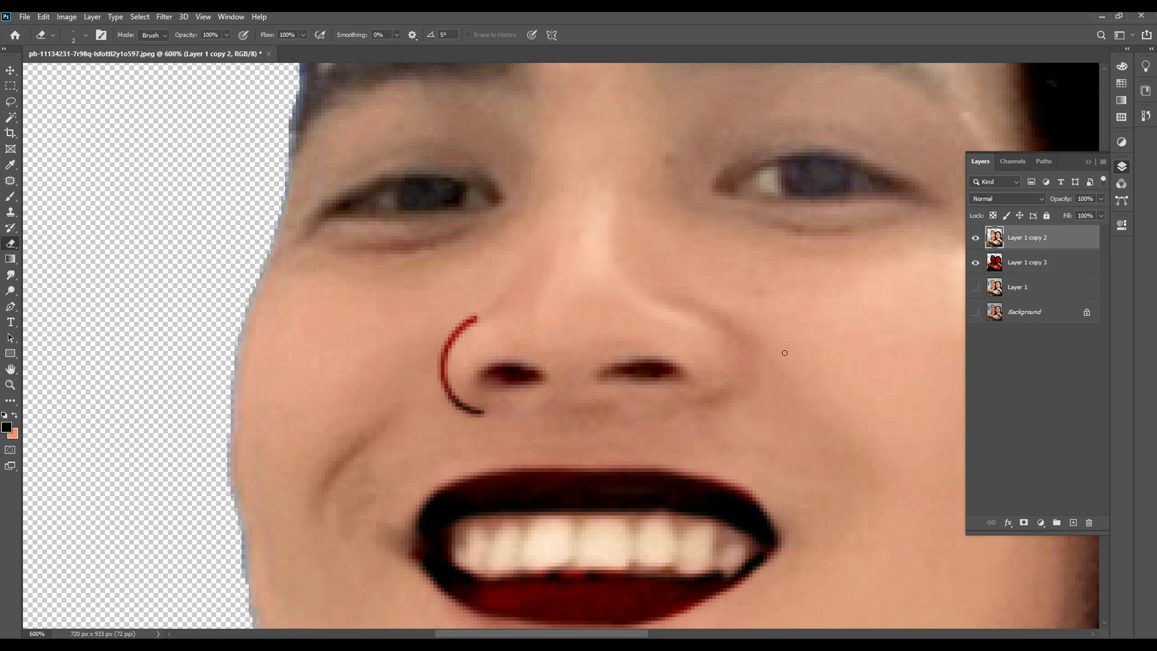
mouse_move(684, 301)
mouse_down()
mouse_move(735, 338)
mouse_move(734, 385)
mouse_move(713, 393)
mouse_up()
Erase inside both of the man's nostrils with a slightly larger Eraser to darken them.
key(bracketright)
drag(614, 371, 673, 369)
key(bracketleft)
mouse_move(532, 376)
mouse_down()
mouse_move(500, 371)
mouse_move(538, 377)
mouse_up()
scroll(528, 355, down, 2)
scroll(529, 356, down, 4)
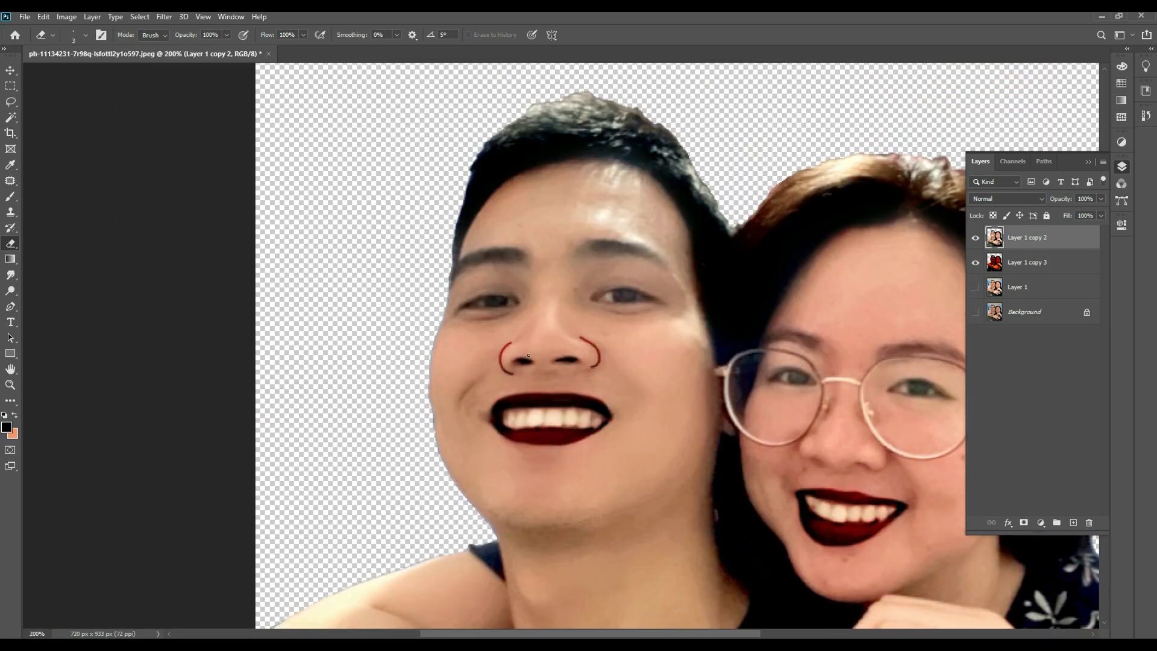
Trace the lower contour of the woman's nose with a size 3 Eraser, from one side of the nose to the other.
scroll(650, 241, up, 4)
scroll(574, 228, up, 2)
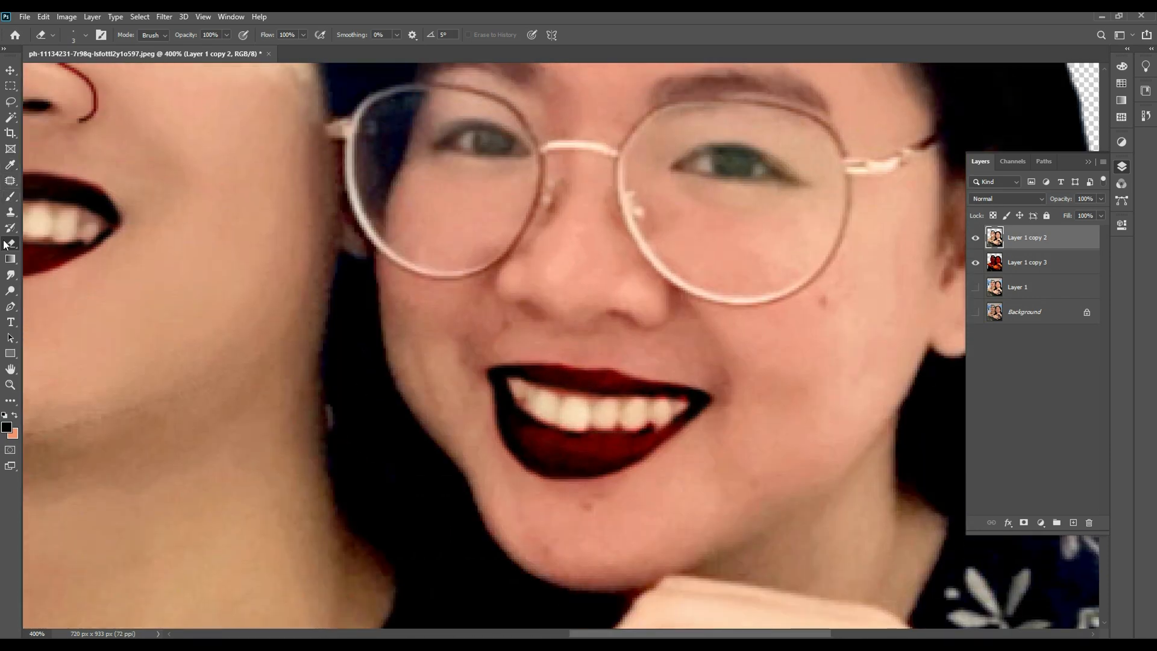
scroll(446, 265, up, 1)
scroll(504, 278, up, 1)
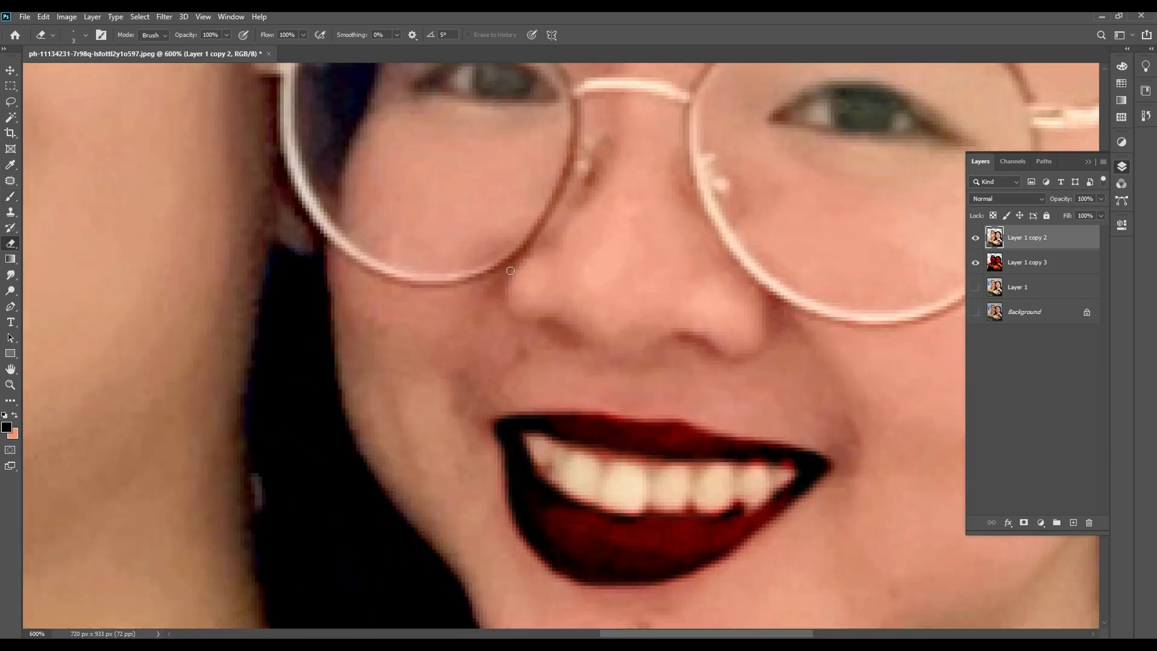
mouse_move(530, 253)
mouse_down()
mouse_move(502, 294)
mouse_move(519, 322)
mouse_move(591, 346)
mouse_move(636, 353)
mouse_move(675, 336)
mouse_move(747, 352)
mouse_move(771, 335)
mouse_move(767, 294)
mouse_up()
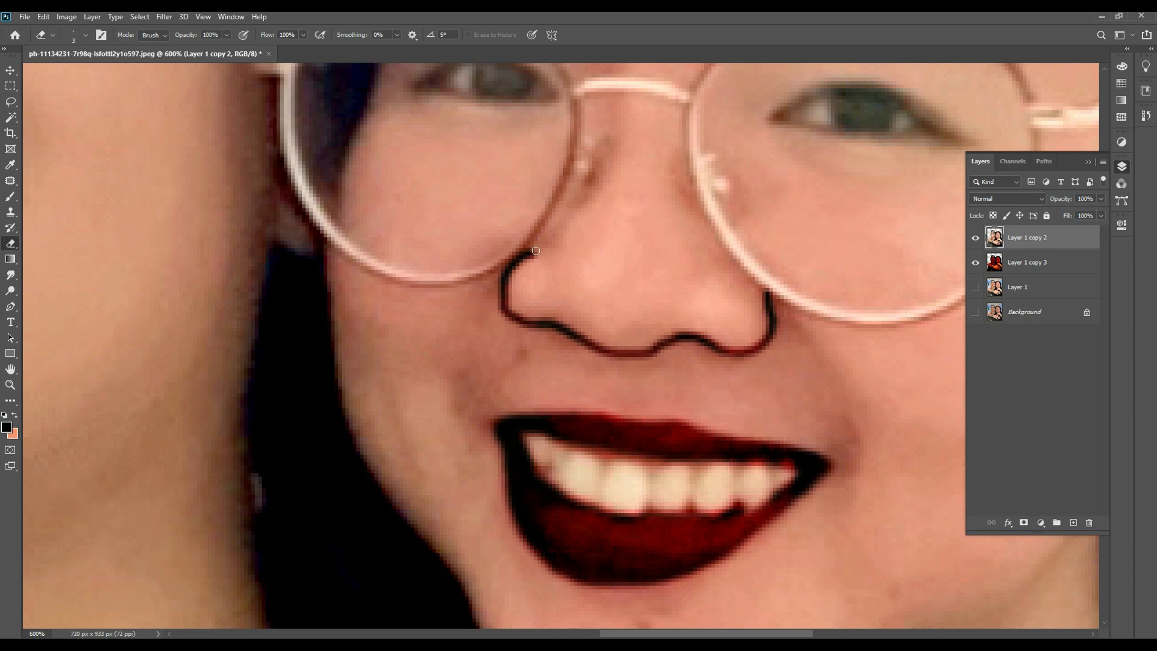
scroll(630, 244, down, 2)
scroll(657, 254, up, 2)
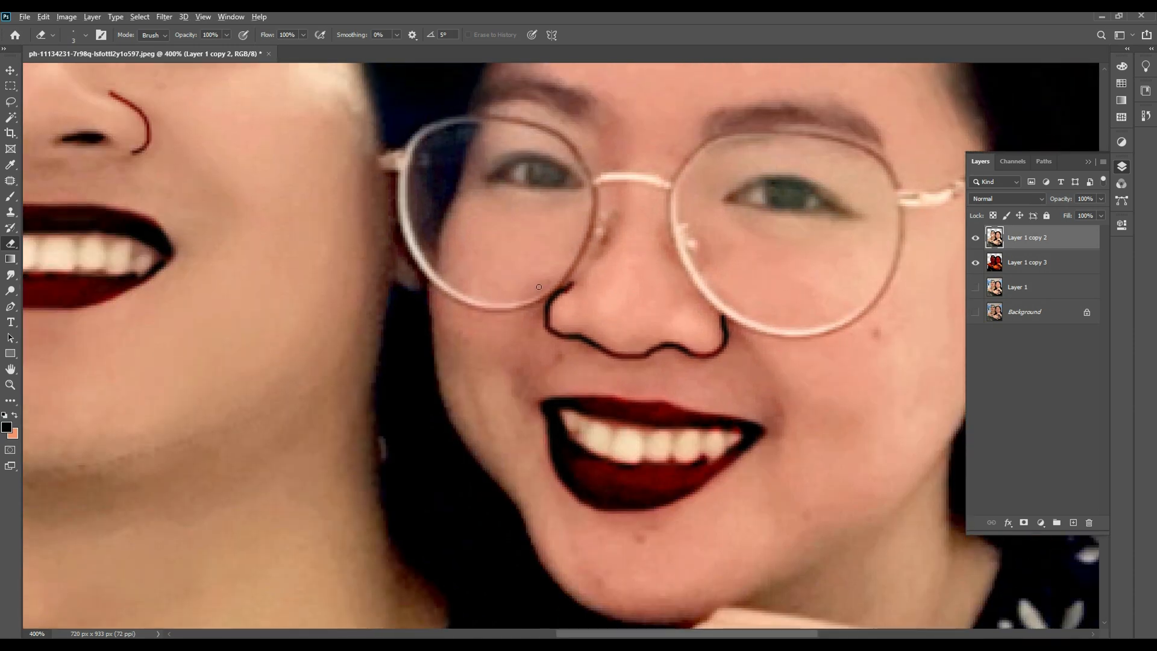
scroll(541, 292, up, 1)
drag(577, 285, 568, 294)
scroll(647, 294, up, 2)
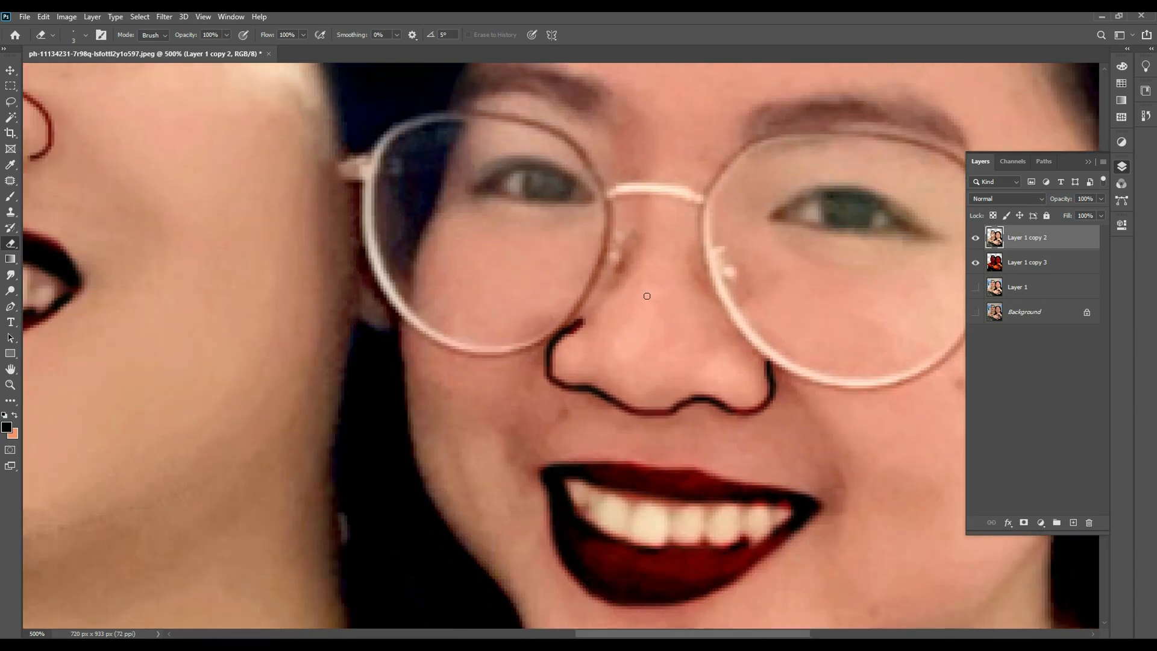
Set the Eraser to size 9 and 48% opacity, adjust its brush tip, and partially erase both of the woman's irises.
key(bracketright)
key(bracketright)
key(bracketright)
key(bracketright)
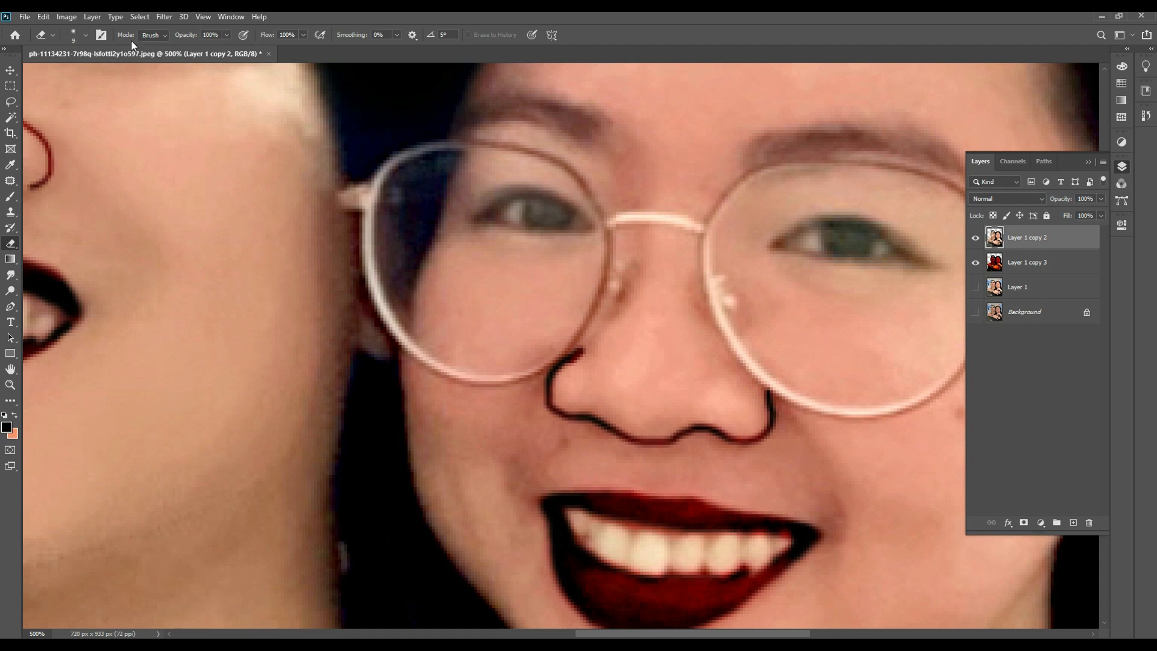
click(85, 35)
drag(86, 102, 89, 103)
click(630, 32)
click(226, 35)
drag(529, 206, 558, 214)
drag(841, 240, 856, 238)
Partially erase the man's irises with the size 9 Eraser at 48% opacity.
scroll(868, 259, down, 4)
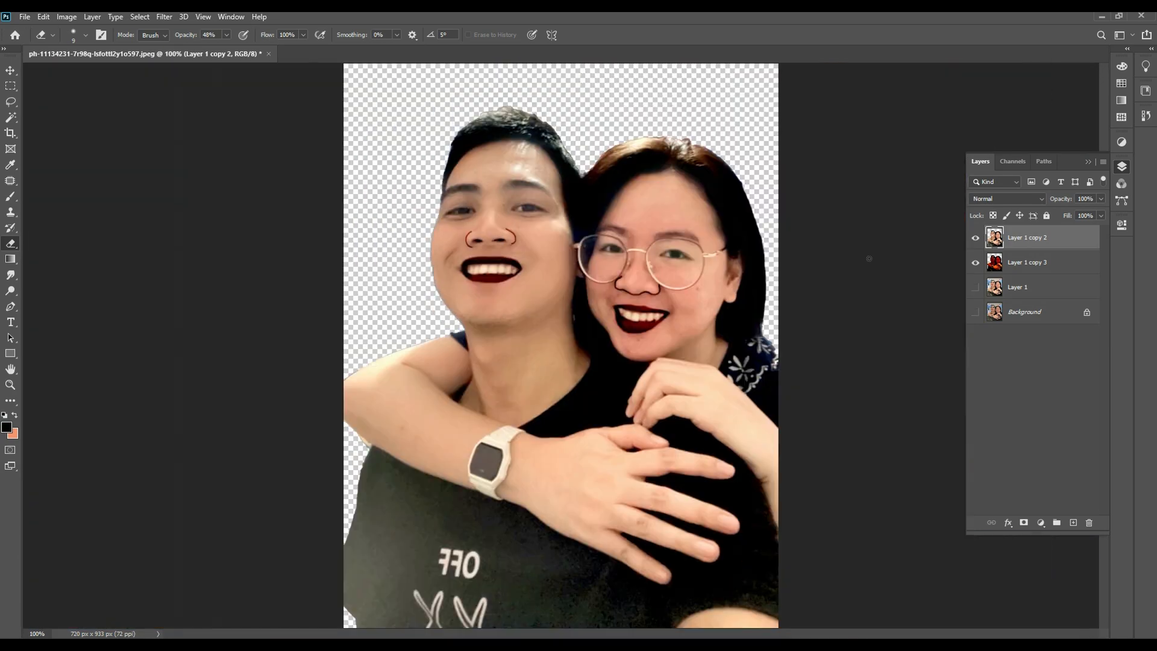
scroll(488, 190, up, 4)
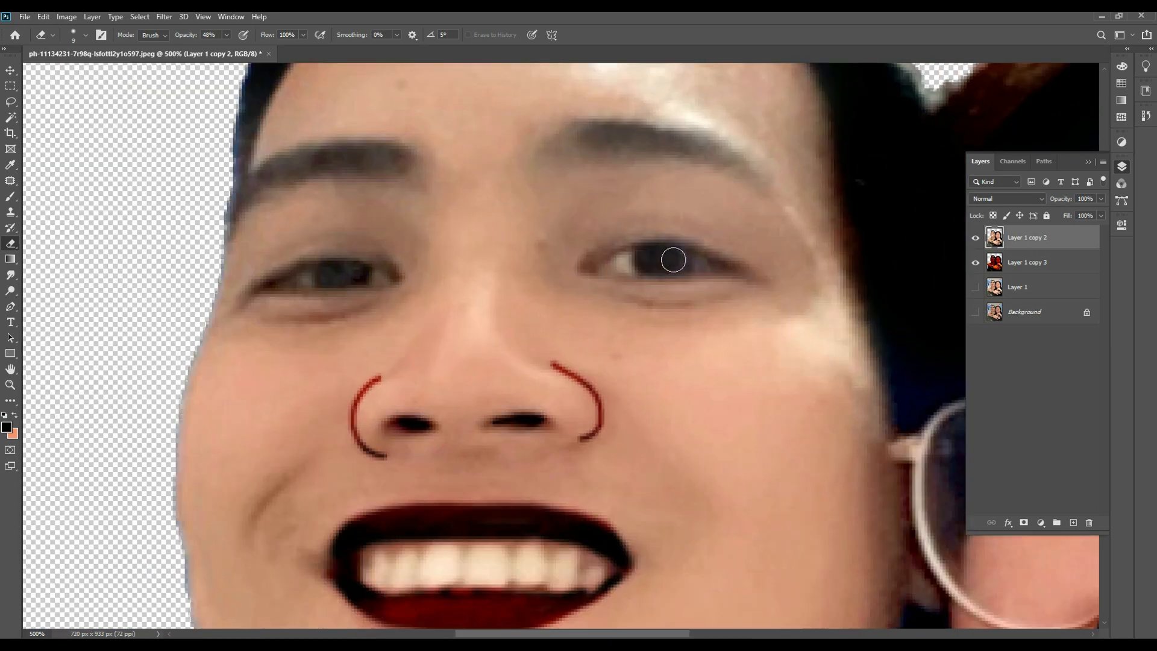
drag(375, 258, 330, 271)
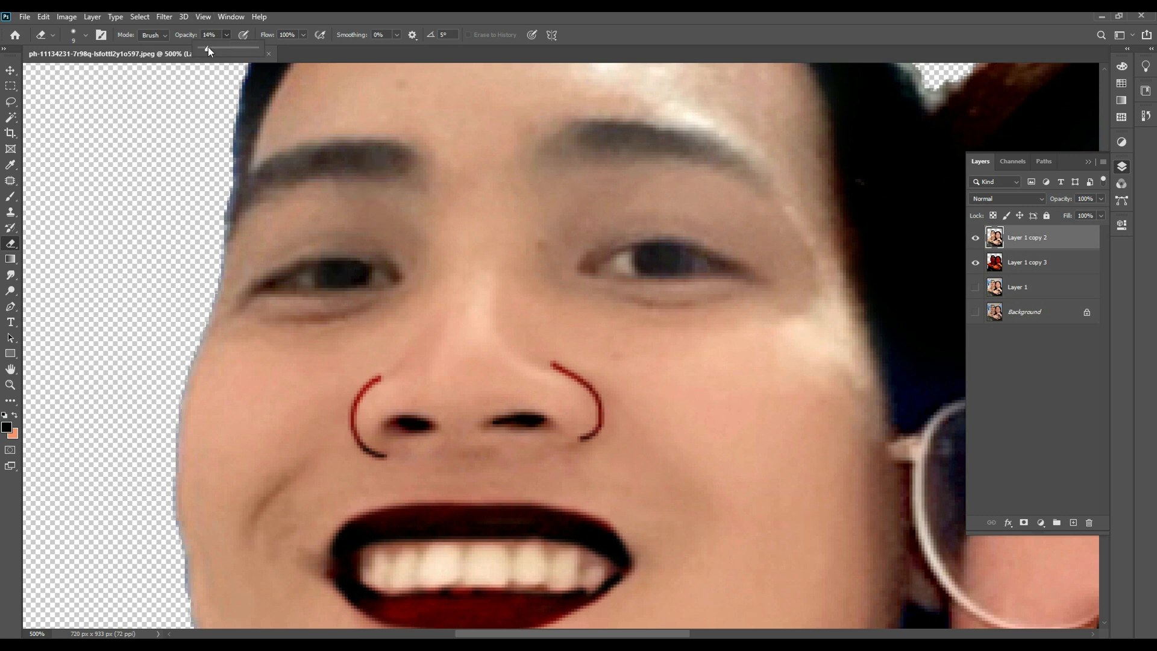
Lower the Eraser opacity to 14% and lightly erase along both of the man's eyebrows, finishing with size 6.
mouse_move(395, 164)
mouse_down()
mouse_move(330, 156)
mouse_move(250, 190)
mouse_up()
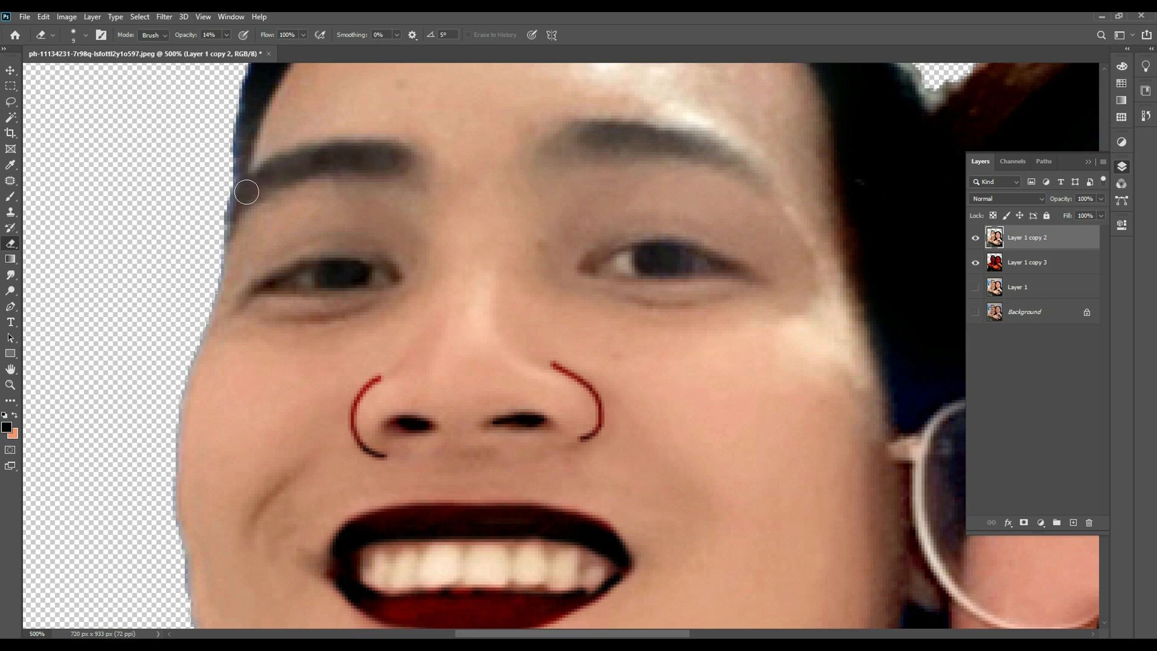
mouse_move(602, 129)
mouse_down()
mouse_move(713, 150)
mouse_move(767, 196)
mouse_up()
scroll(514, 157, down, 3)
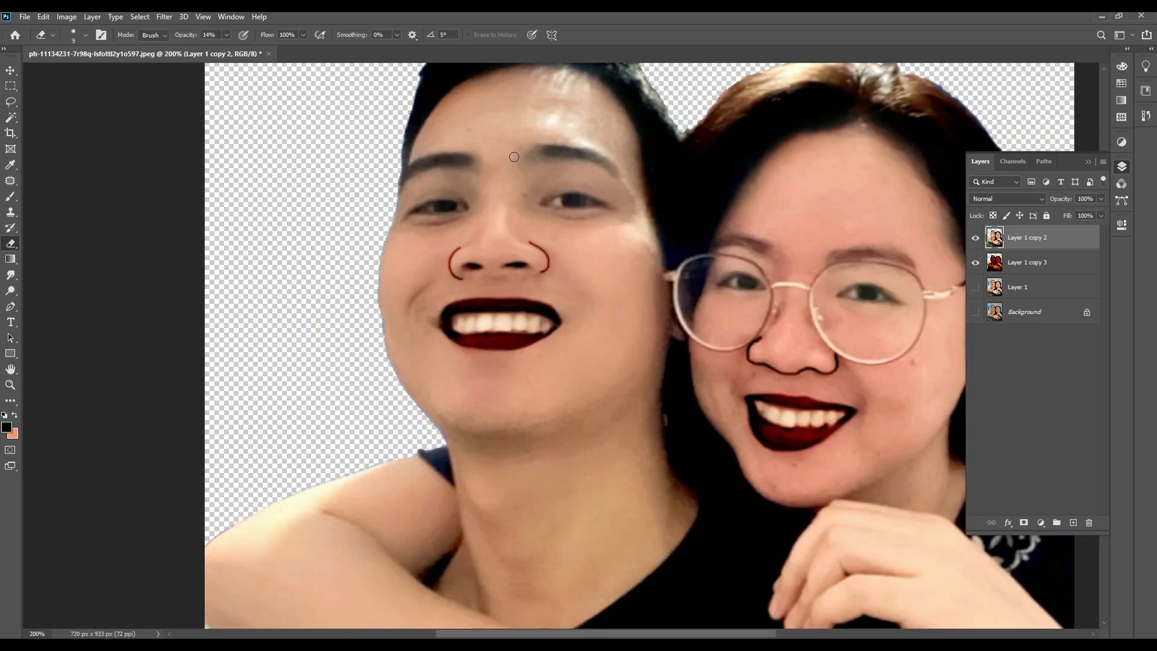
scroll(514, 157, down, 1)
scroll(514, 157, up, 3)
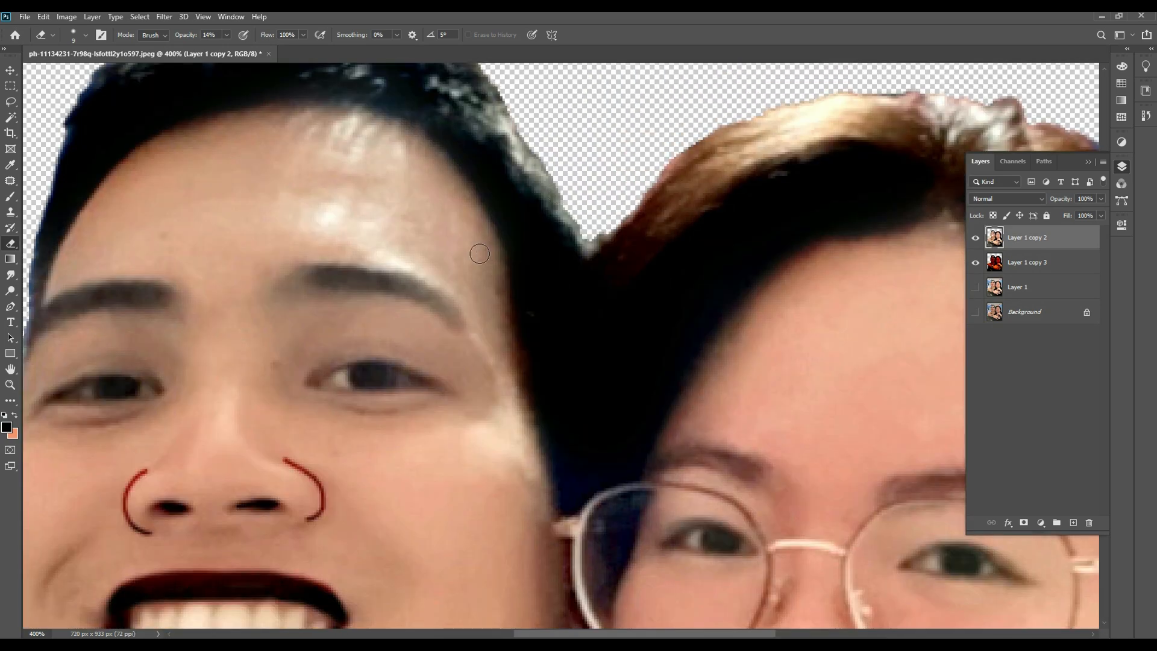
scroll(480, 254, down, 1)
drag(410, 273, 453, 291)
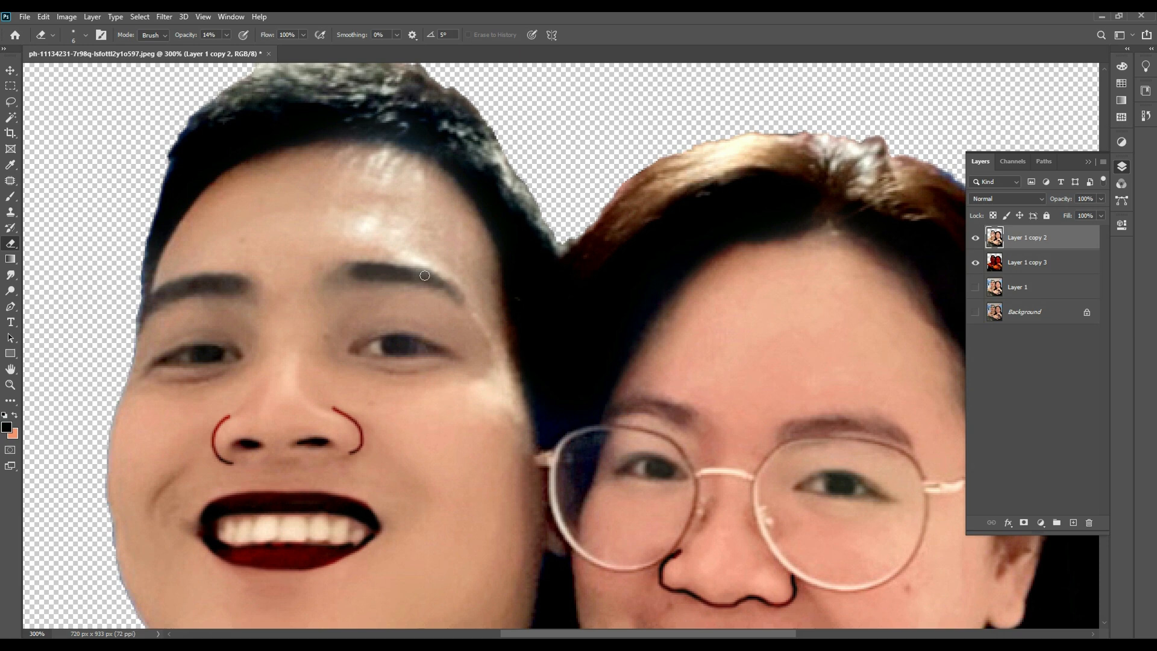
scroll(528, 271, down, 1)
scroll(525, 269, down, 1)
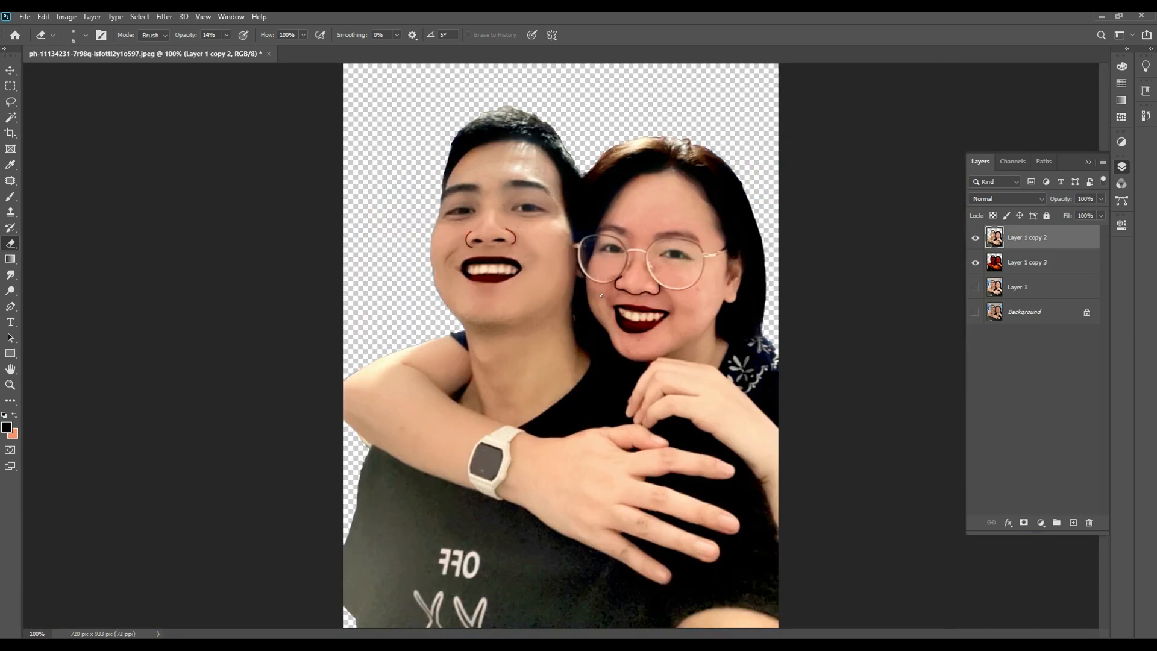
Lightly erase along both of the woman's eyebrows with the Eraser at 14% opacity.
scroll(651, 300, up, 2)
scroll(752, 189, up, 3)
mouse_move(804, 161)
mouse_down()
mouse_move(690, 159)
mouse_move(801, 164)
mouse_up()
drag(585, 136, 509, 135)
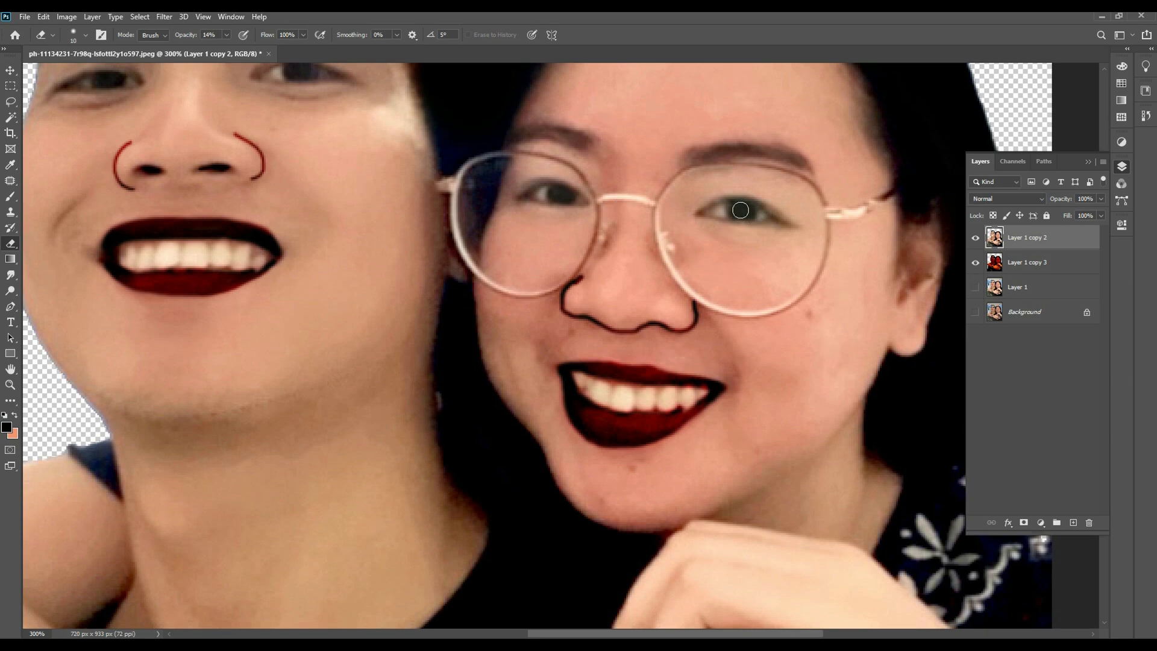
key(ctrl+1)
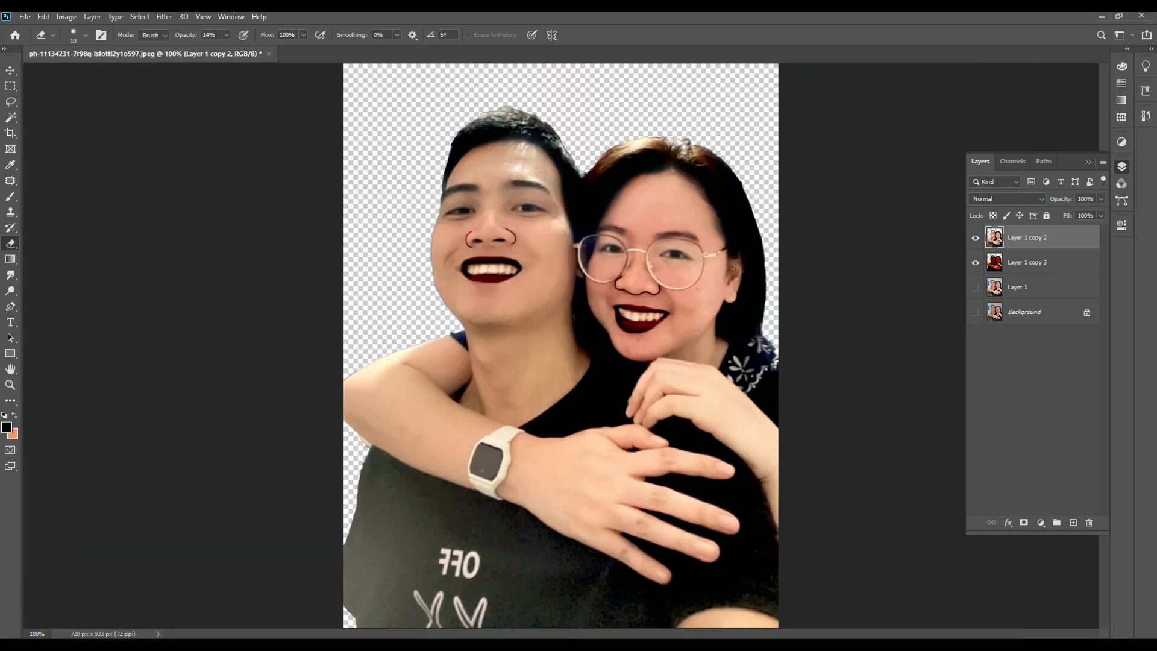
scroll(708, 196, up, 1)
scroll(708, 195, down, 1)
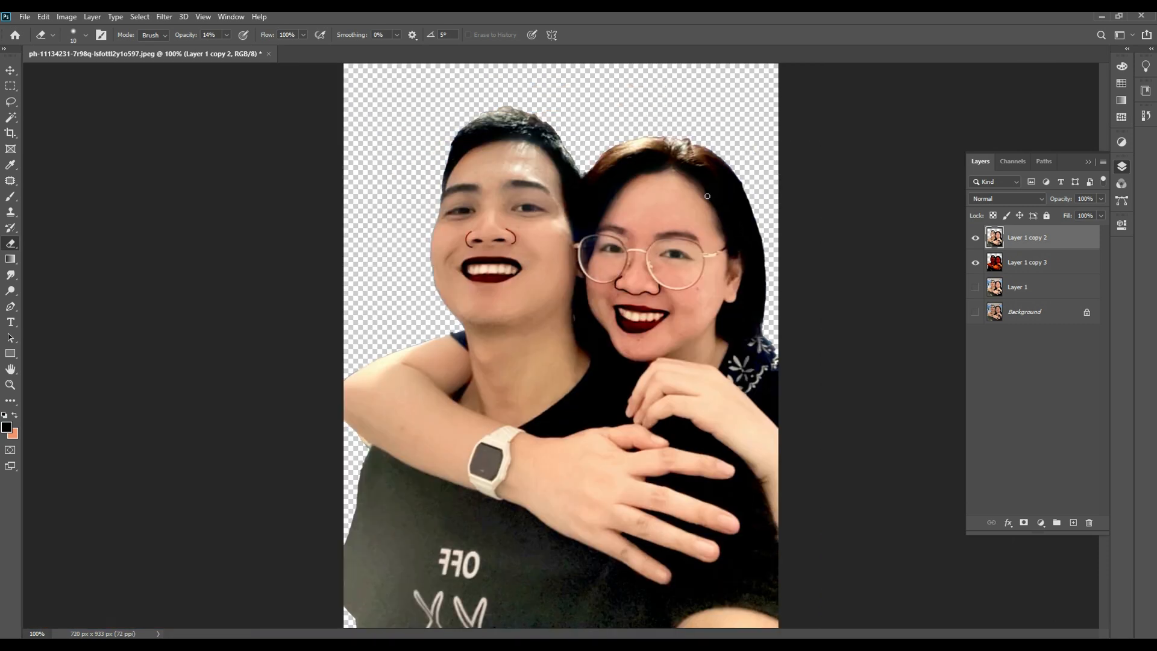
Copy a rectangular area around both people's upper hair from Layer 1 copy 3 to a new layer and clear the selection.
click(996, 265)
click(11, 85)
drag(399, 86, 763, 172)
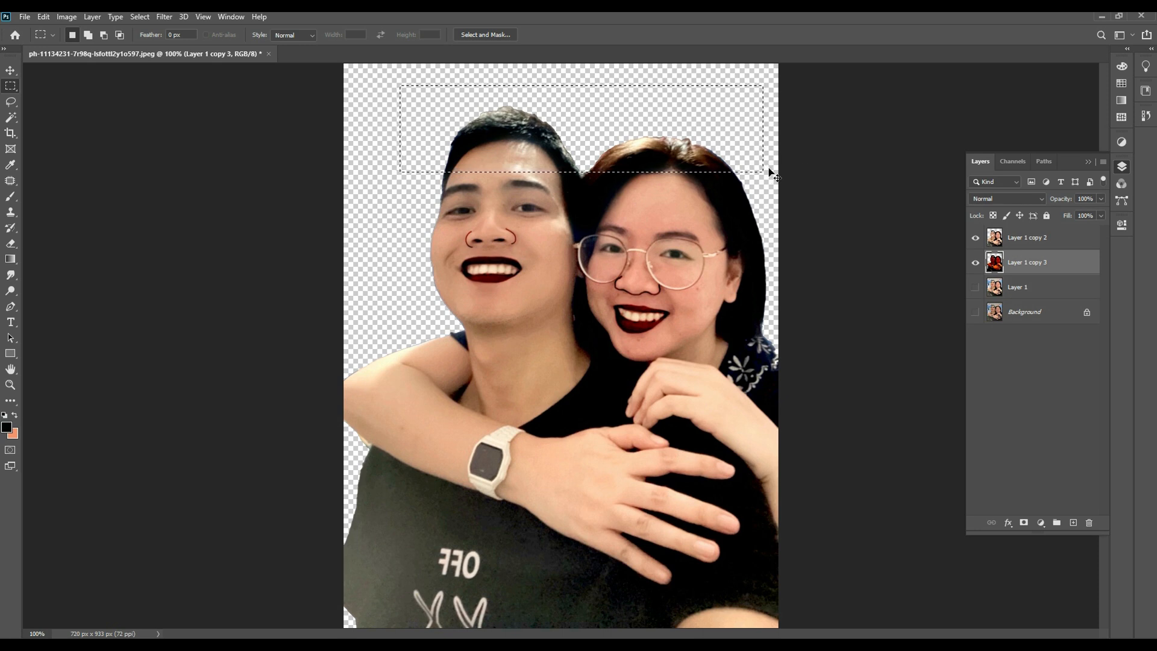
key(ctrl+shift+alt+n)
key(ctrl+d)
Darken Layer 2 with Levels by raising the black input level.
key(ctrl+l)
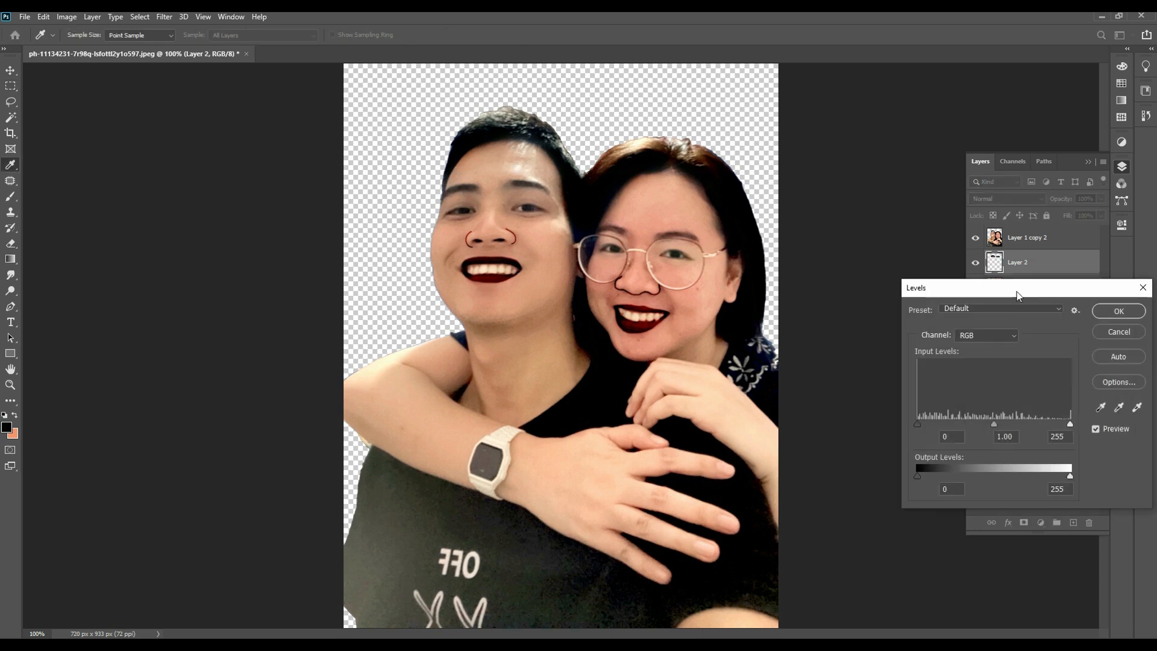
drag(924, 424, 956, 423)
click(1123, 310)
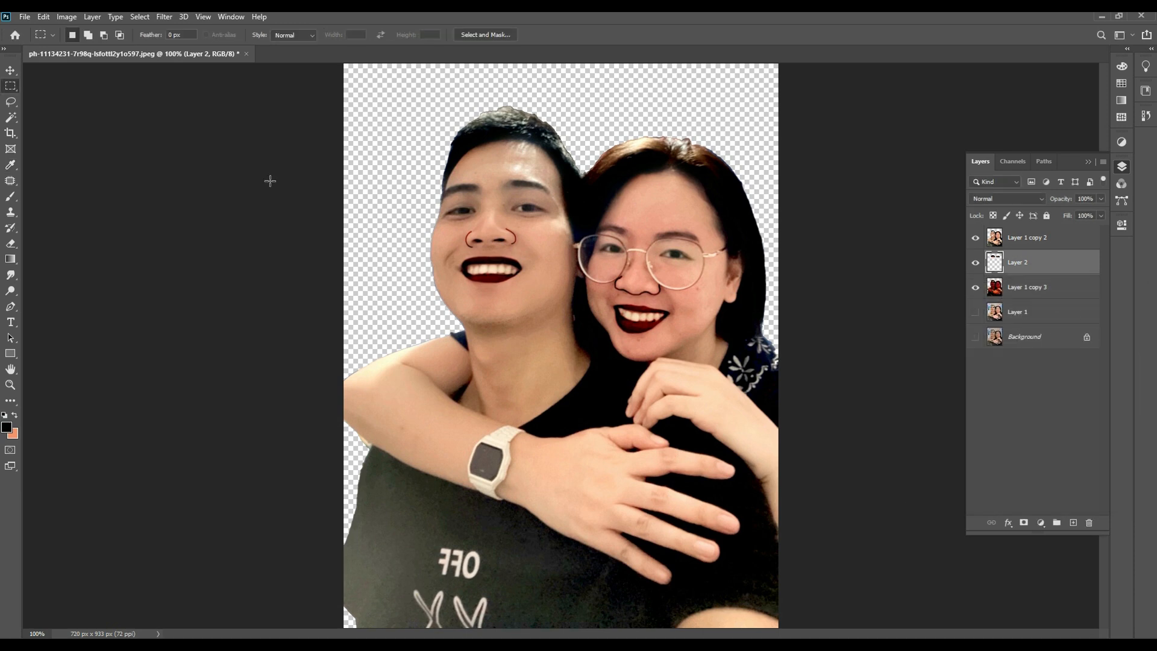
Erase over both people's upper hair on Layer 1 copy 2 with the Eraser at size 60 and 89% opacity.
click(11, 243)
click(997, 239)
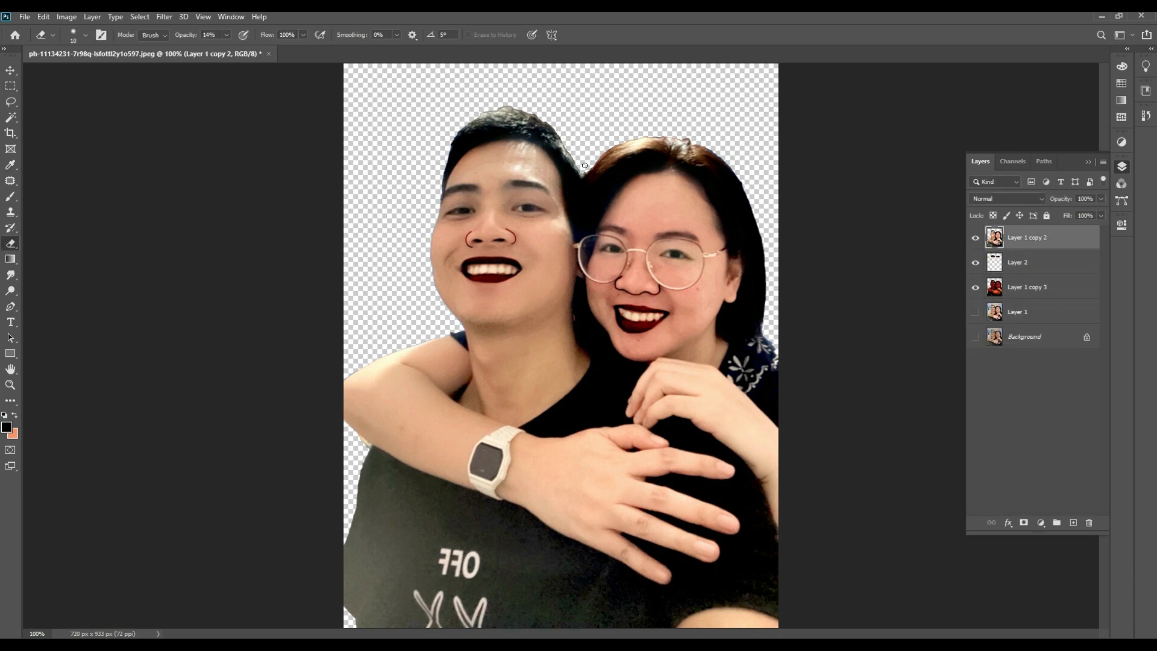
key(bracketright)
key(bracketright)
key(bracketright)
key(bracketright)
key(bracketright)
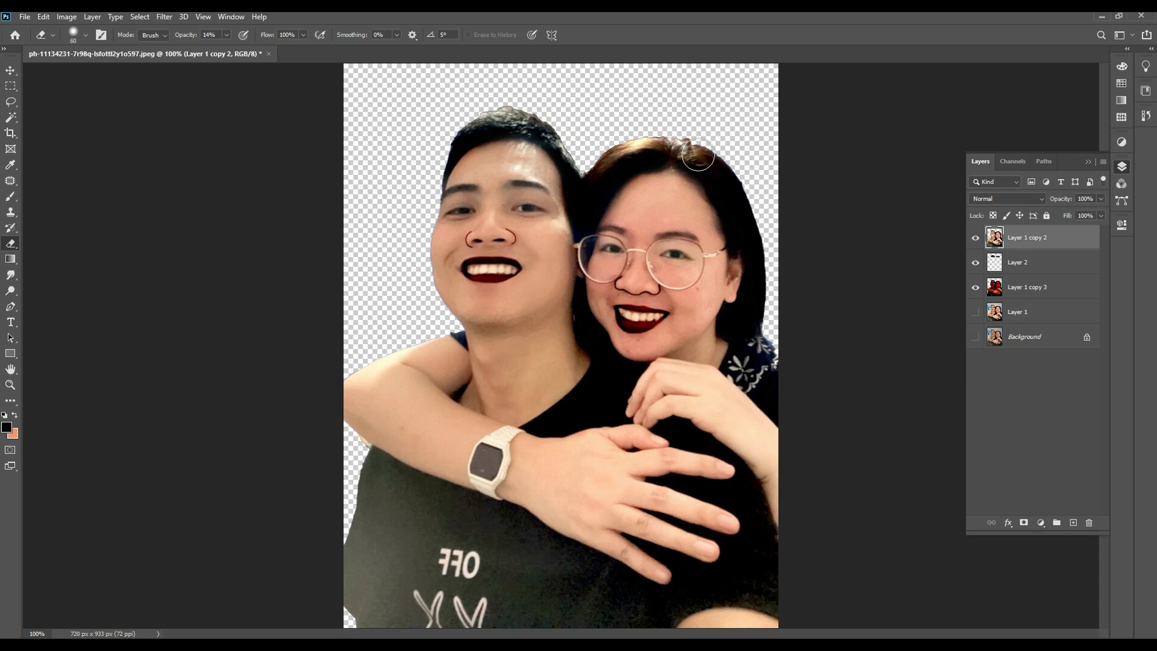
click(226, 34)
click(271, 49)
mouse_move(610, 151)
mouse_down()
mouse_move(660, 138)
mouse_move(673, 151)
mouse_up()
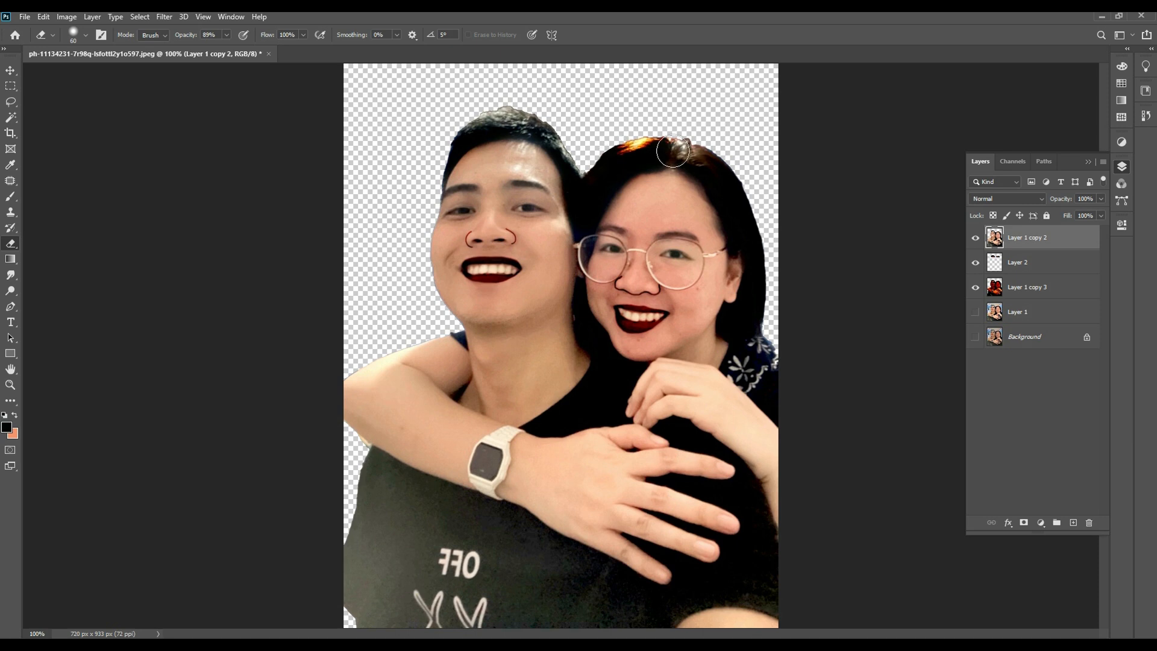
key(ctrl+z)
mouse_move(527, 104)
mouse_down()
mouse_move(463, 126)
mouse_move(525, 118)
mouse_move(580, 139)
mouse_up()
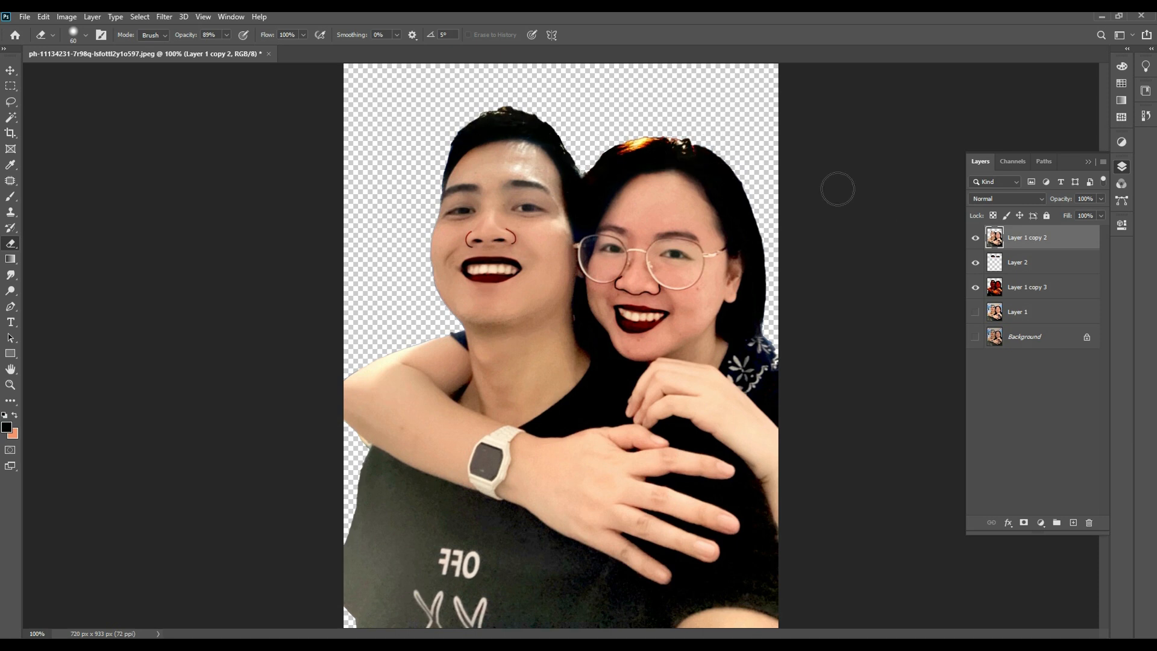
Tune the hair colour on Layer 2 with Levels by adjusting the input sliders, including those of the Red channel.
click(1021, 265)
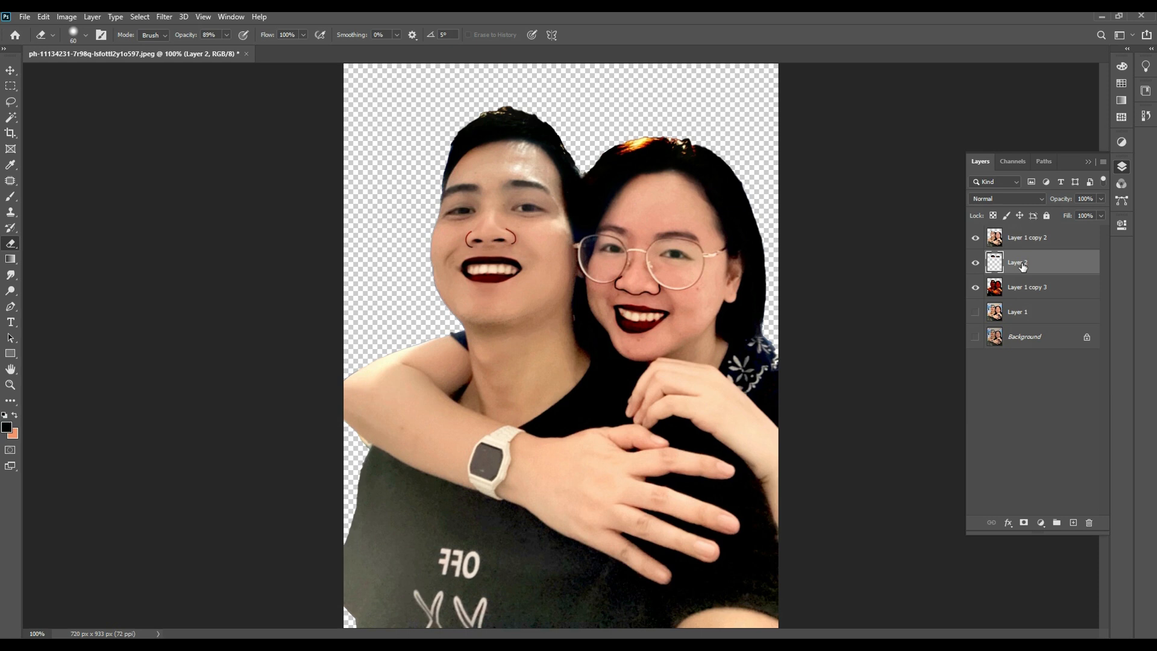
key(ctrl+l)
click(969, 338)
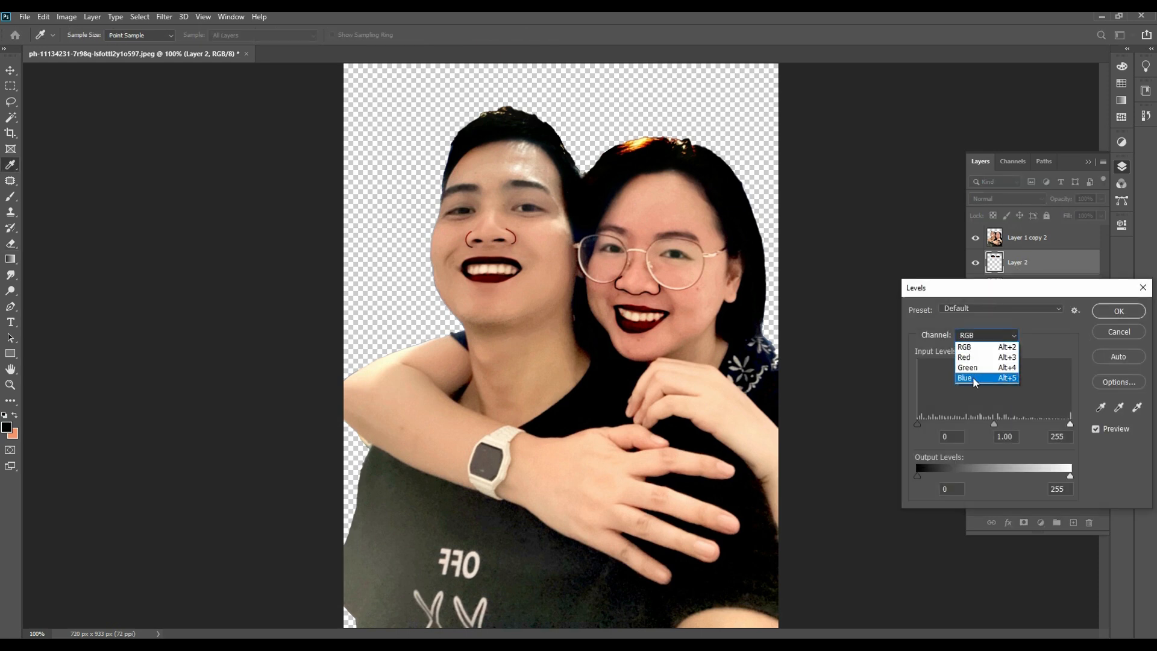
click(972, 377)
drag(994, 424, 952, 421)
click(986, 336)
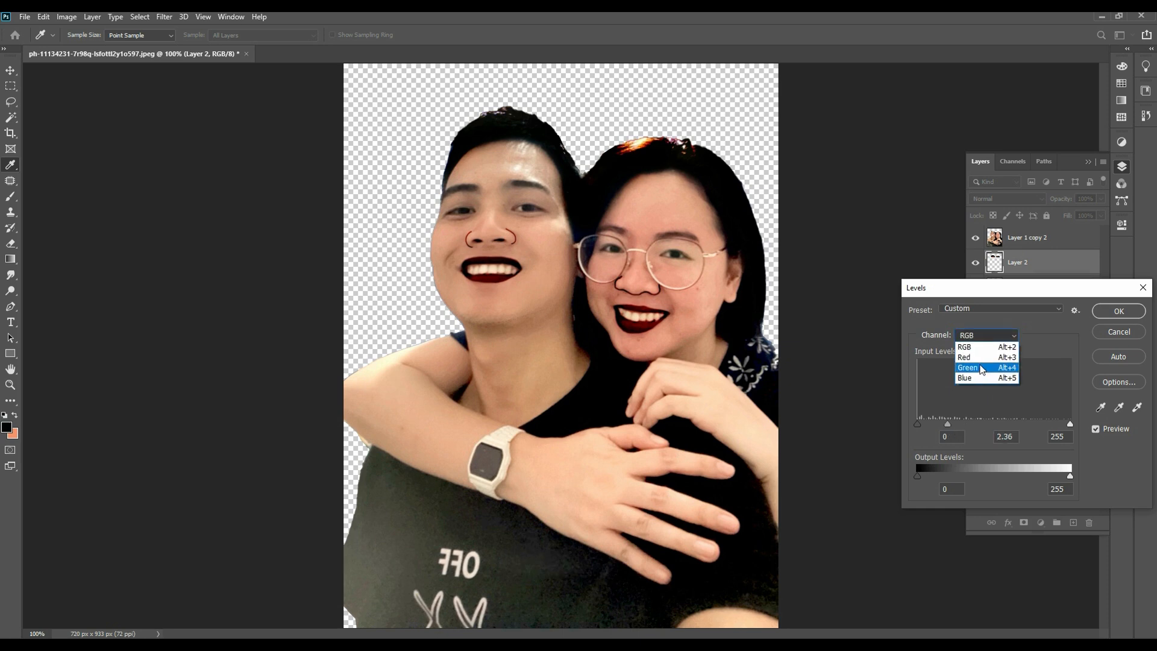
click(981, 357)
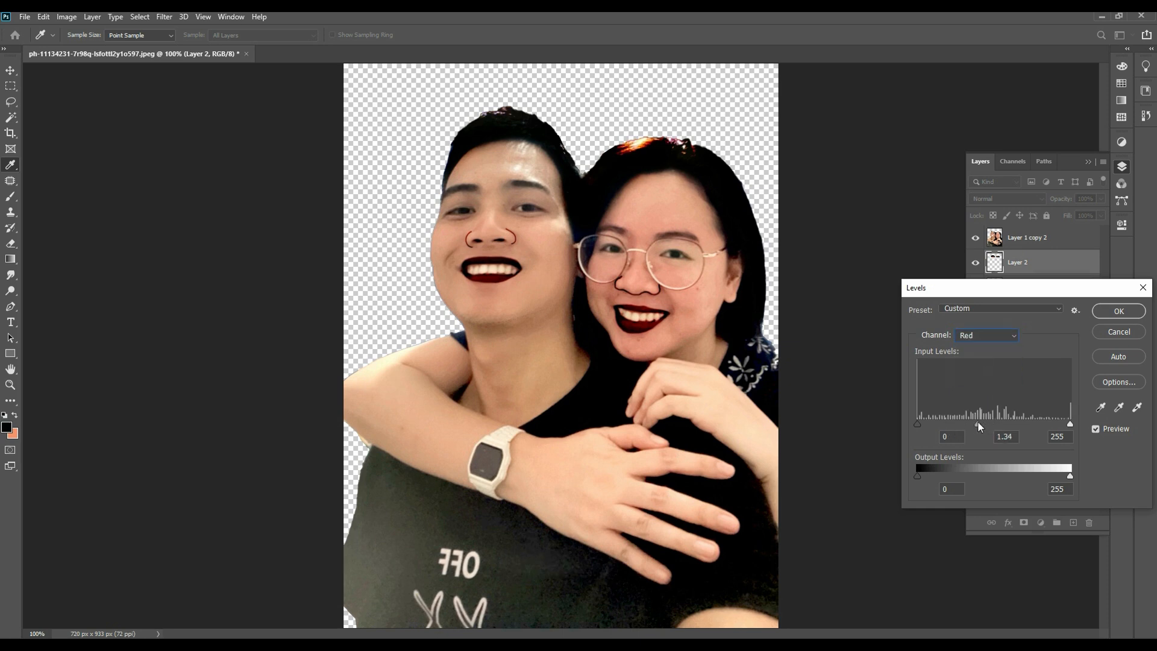
drag(1050, 421, 1017, 424)
click(1119, 311)
Add two new empty layers directly above Layer 2 and switch to the Brush tool.
key(e)
key(ctrl+minus)
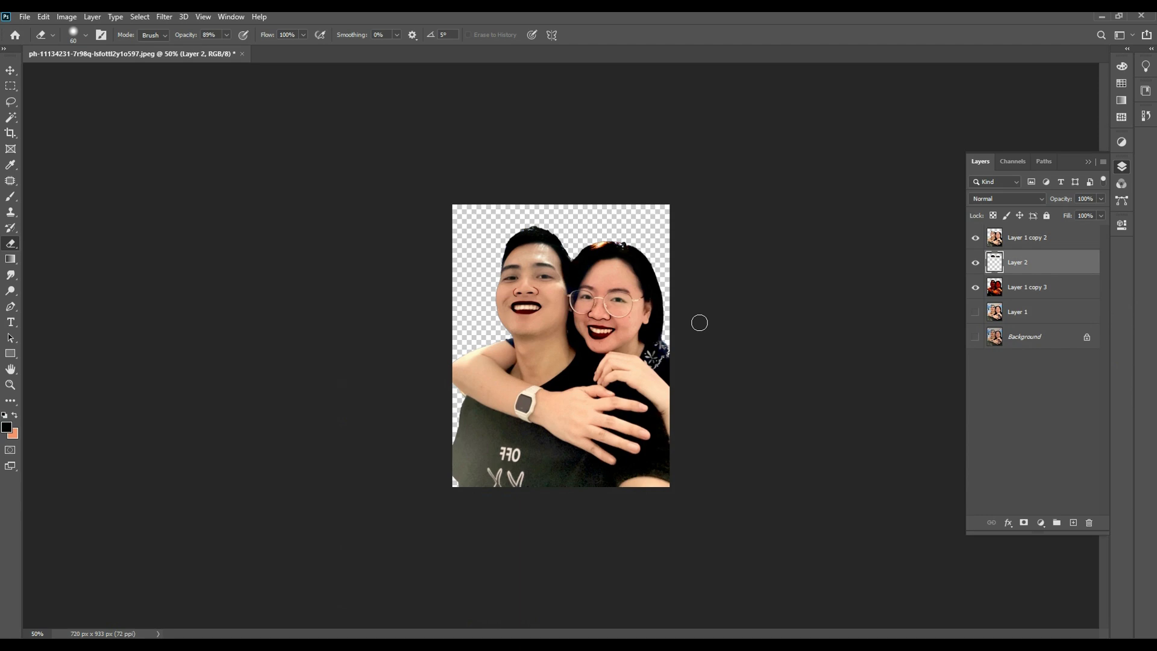
key(ctrl+plus)
key(ctrl+plus)
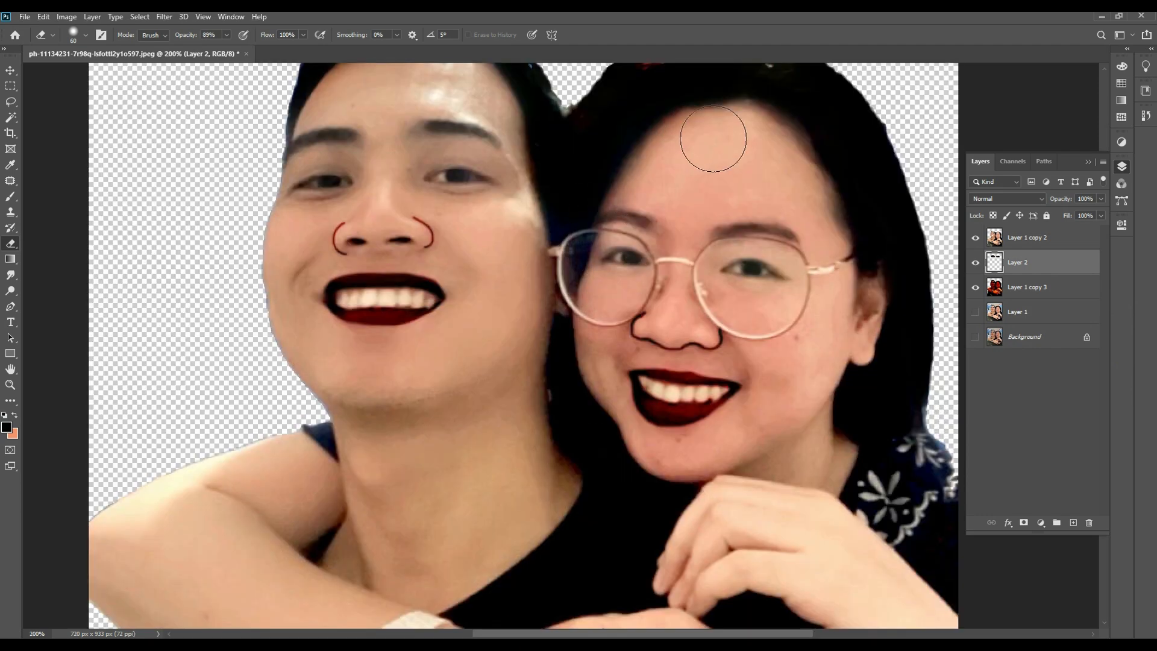
scroll(716, 142, up, 3)
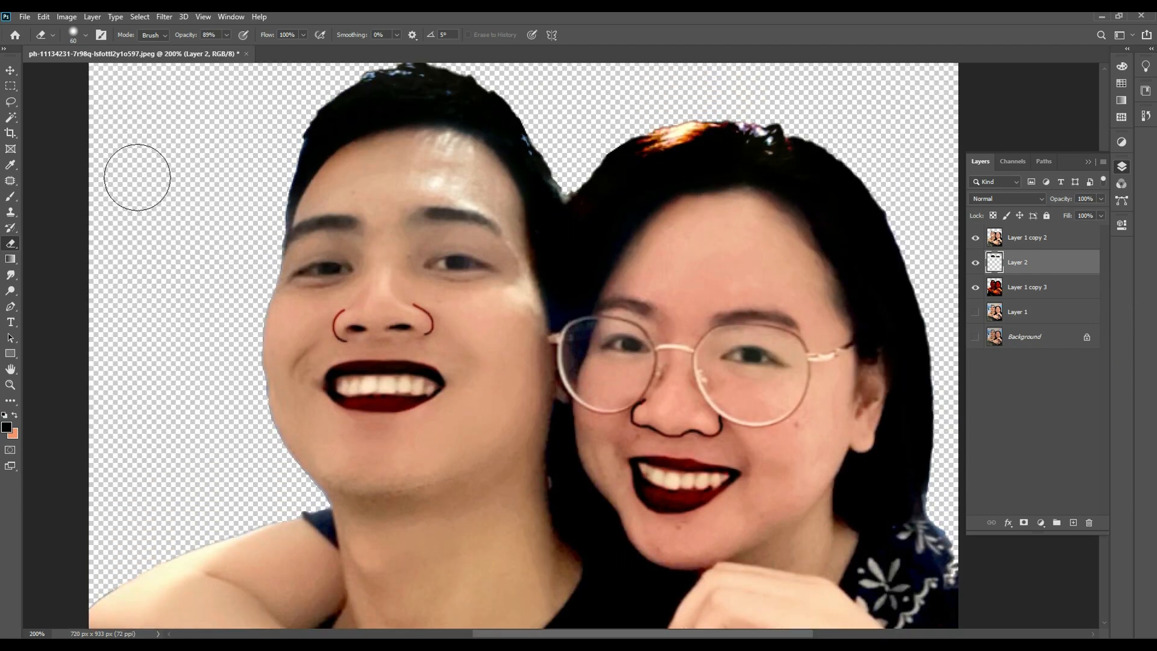
click(10, 165)
scroll(678, 152, up, 1)
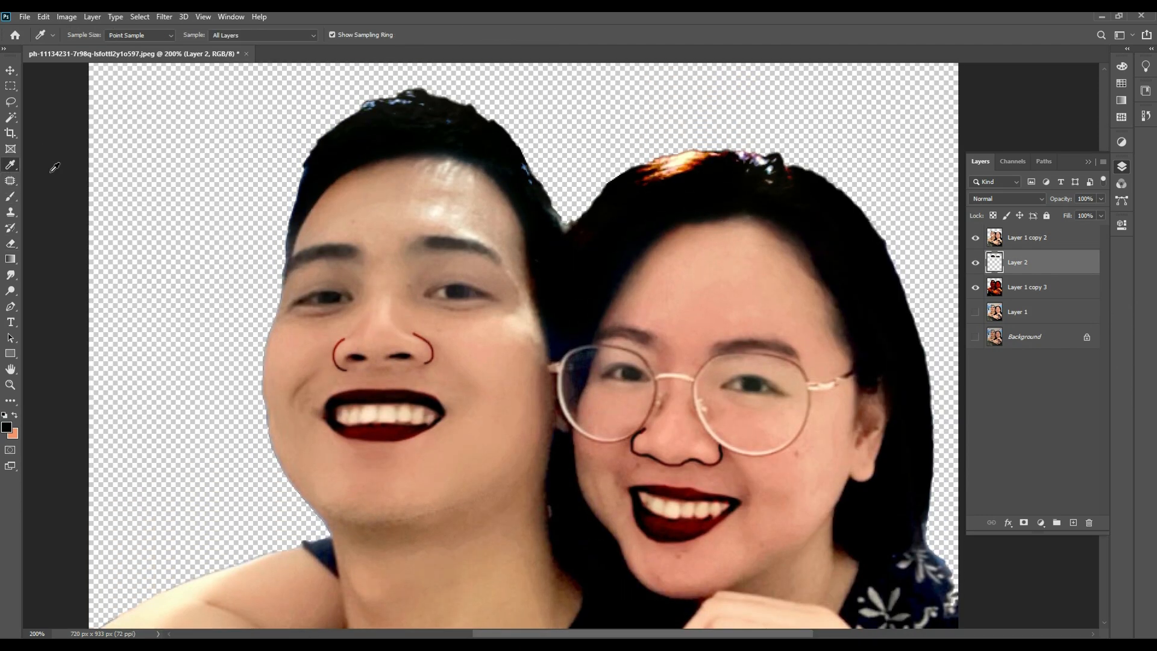
click(11, 197)
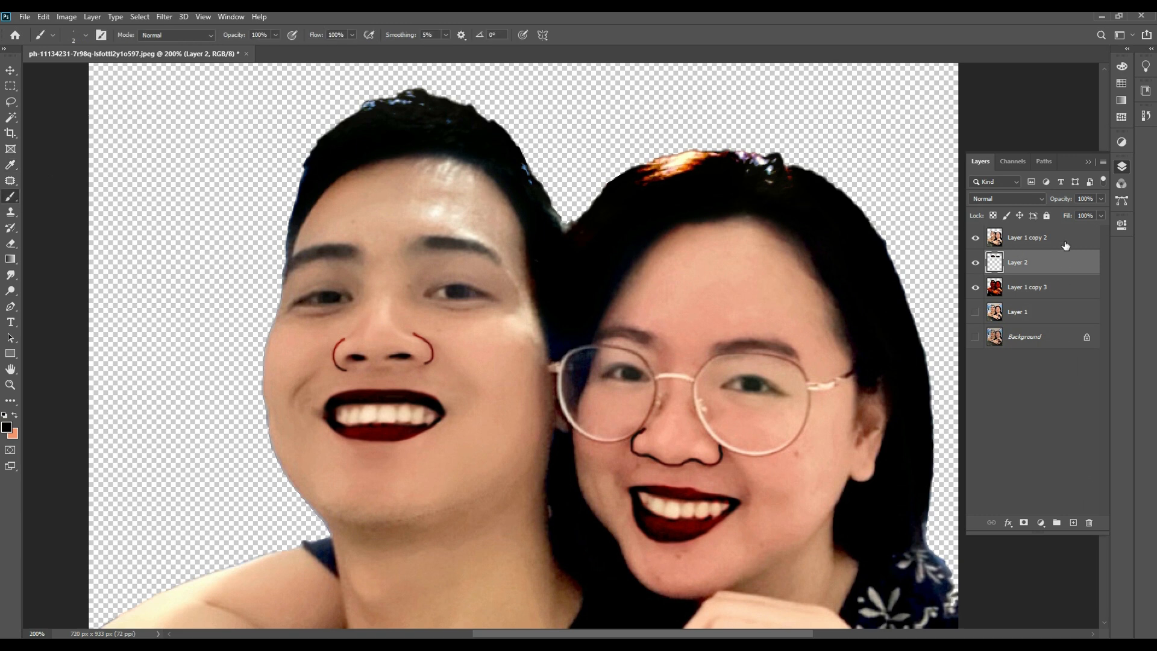
click(1073, 522)
click(1073, 522)
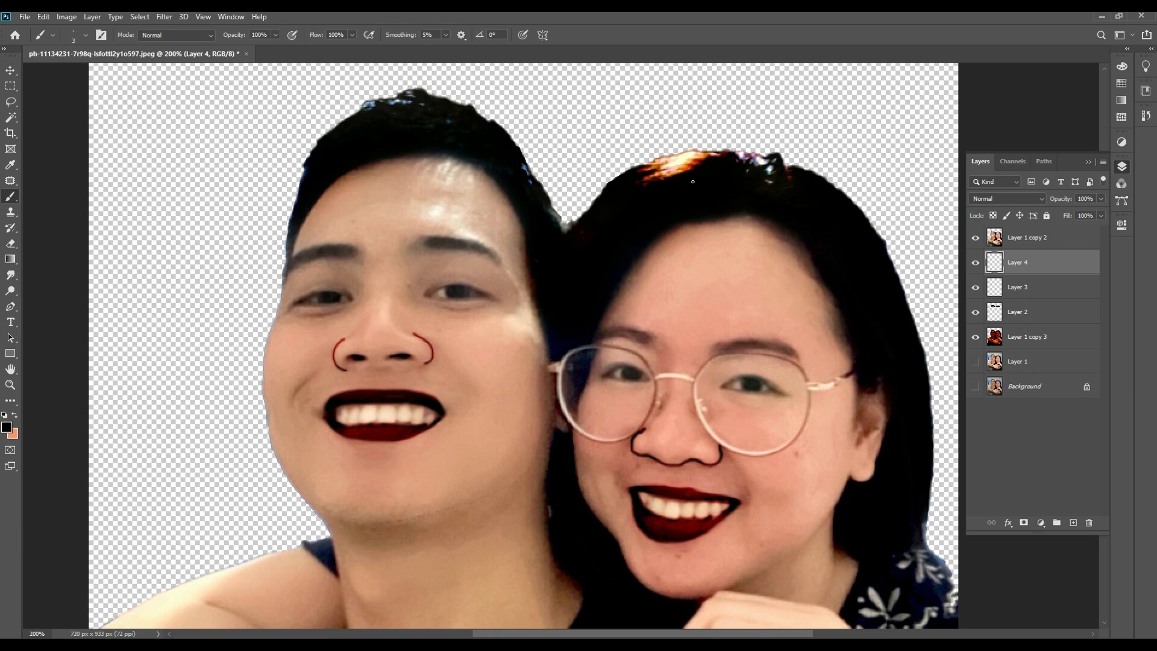
Paint black over the orange highlights on top of the woman's hair on Layer 4 with the Brush at size 20.
key(bracketright)
key(bracketright)
mouse_move(718, 161)
mouse_down()
mouse_move(632, 181)
mouse_move(708, 165)
mouse_move(727, 173)
mouse_move(676, 166)
mouse_move(702, 163)
mouse_up()
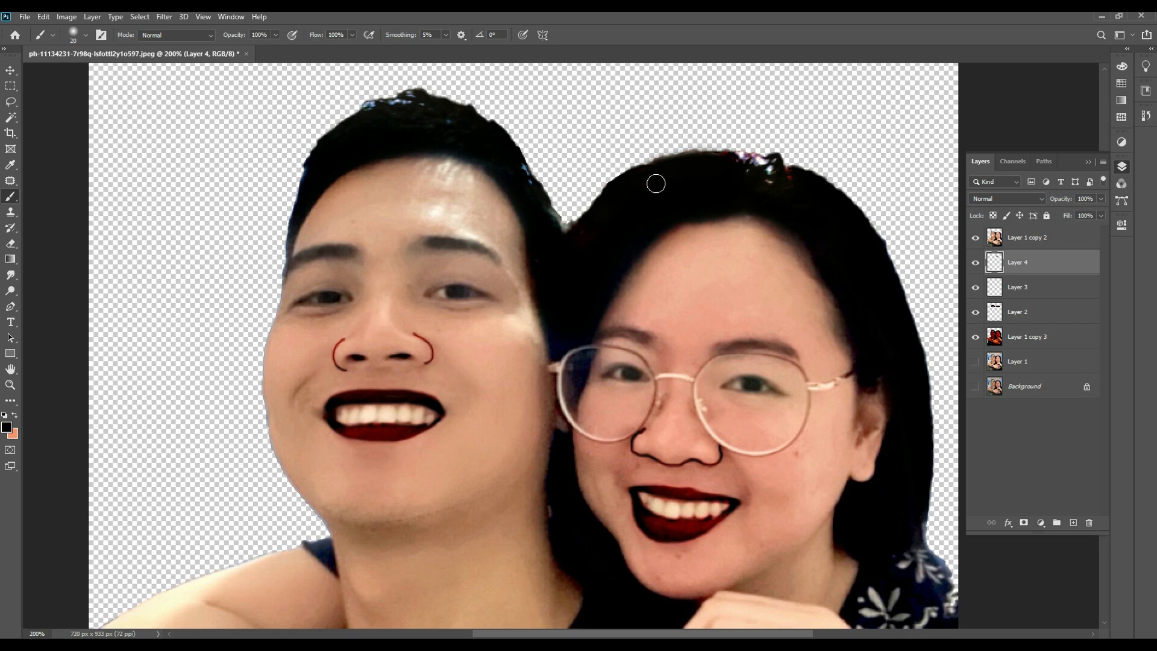
scroll(663, 185, down, 2)
scroll(648, 271, up, 1)
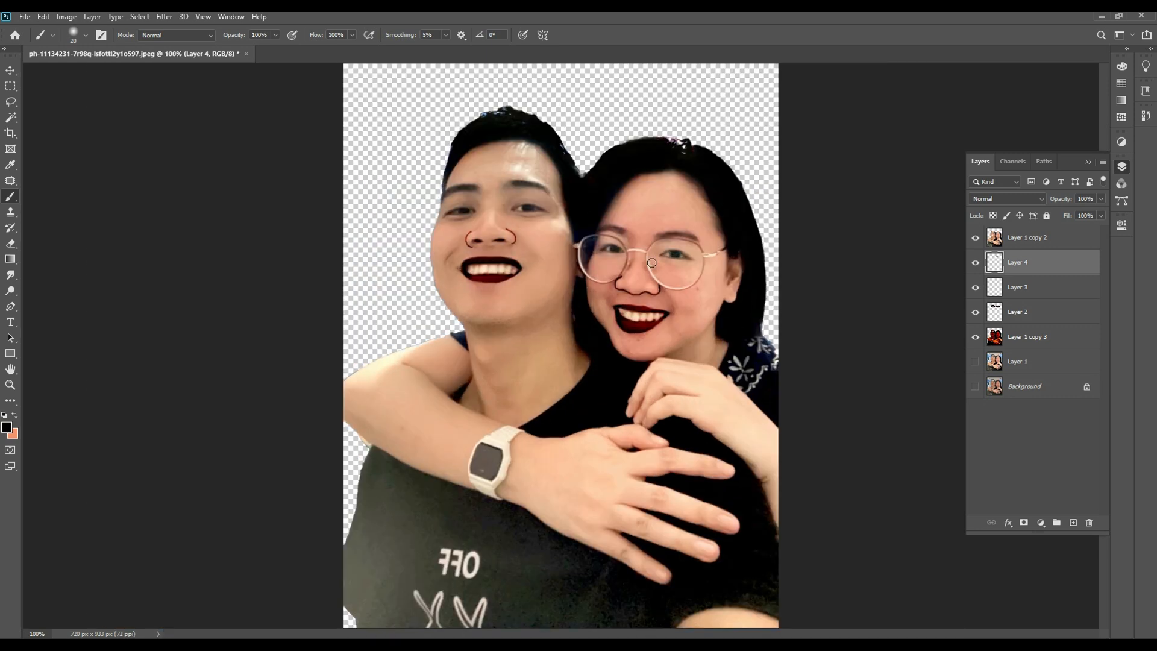
scroll(662, 316, down, 1)
scroll(662, 320, up, 1)
Save the portrait as a JPEG copy in the Downloads folder.
click(25, 17)
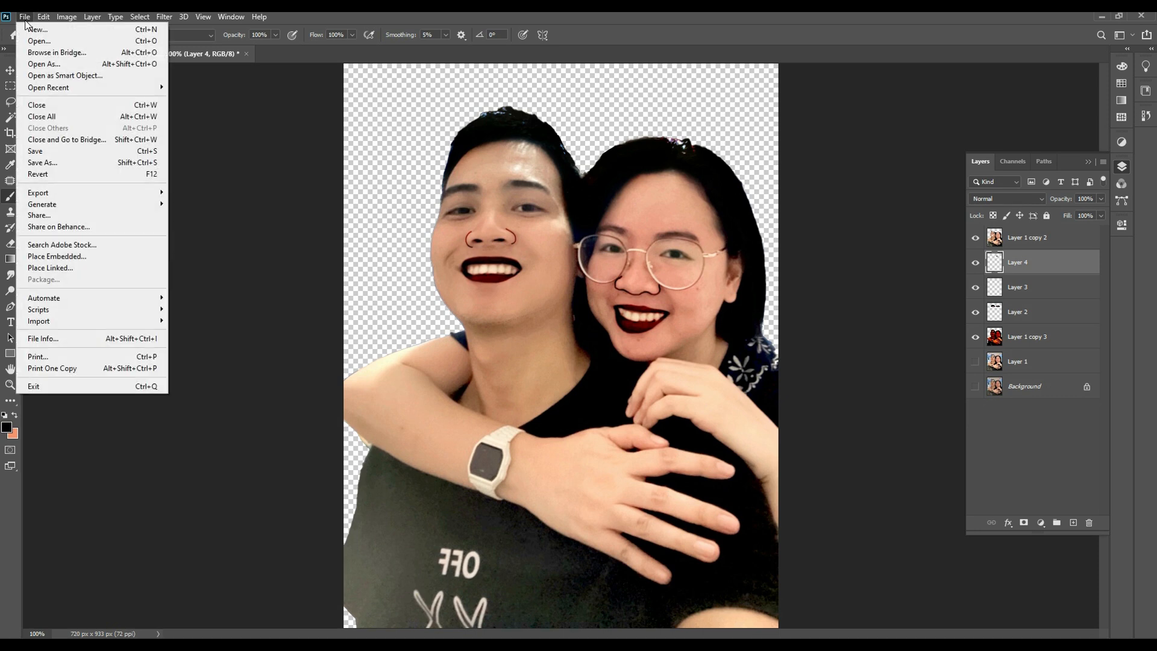
click(64, 163)
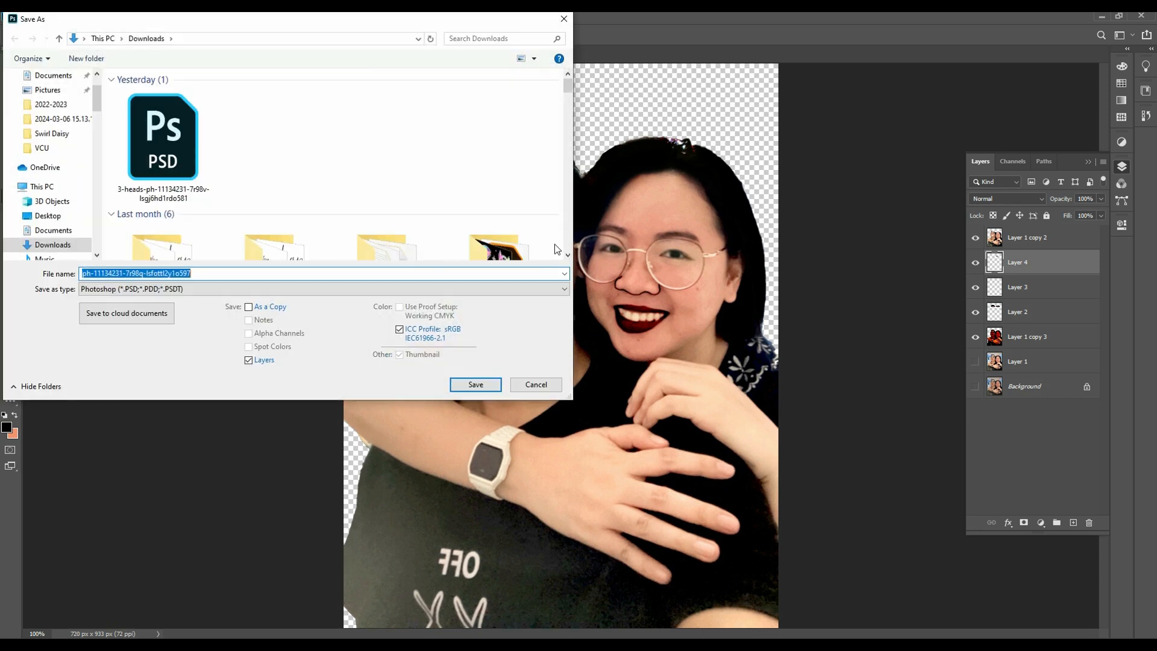
click(204, 292)
click(170, 375)
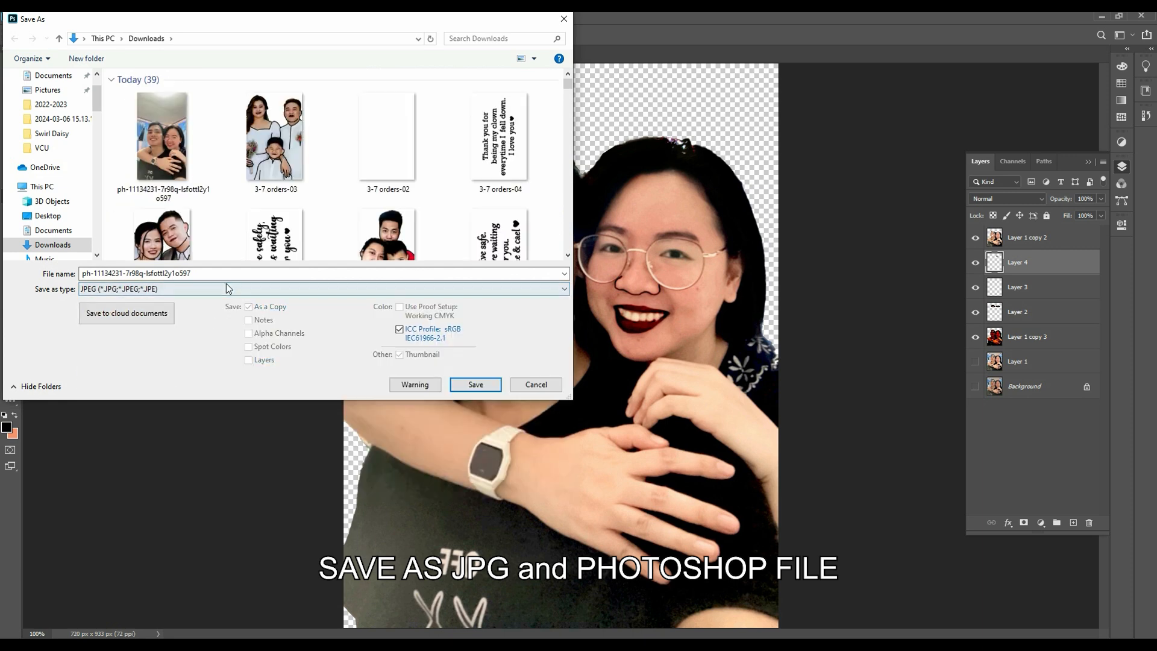
click(259, 273)
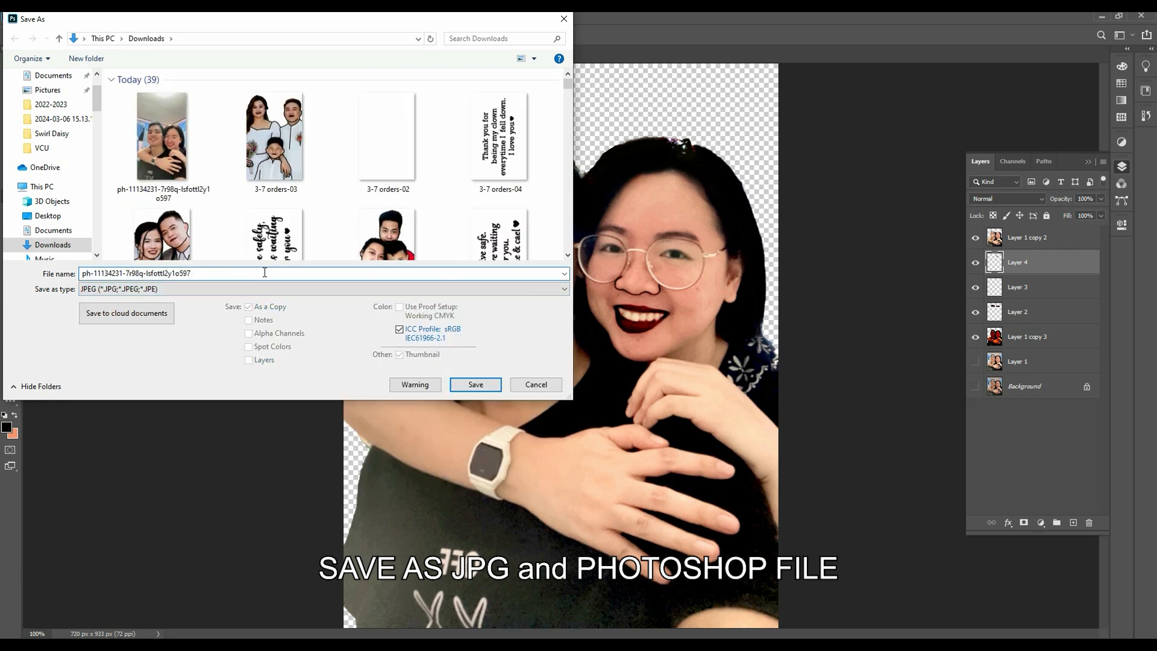
click(475, 385)
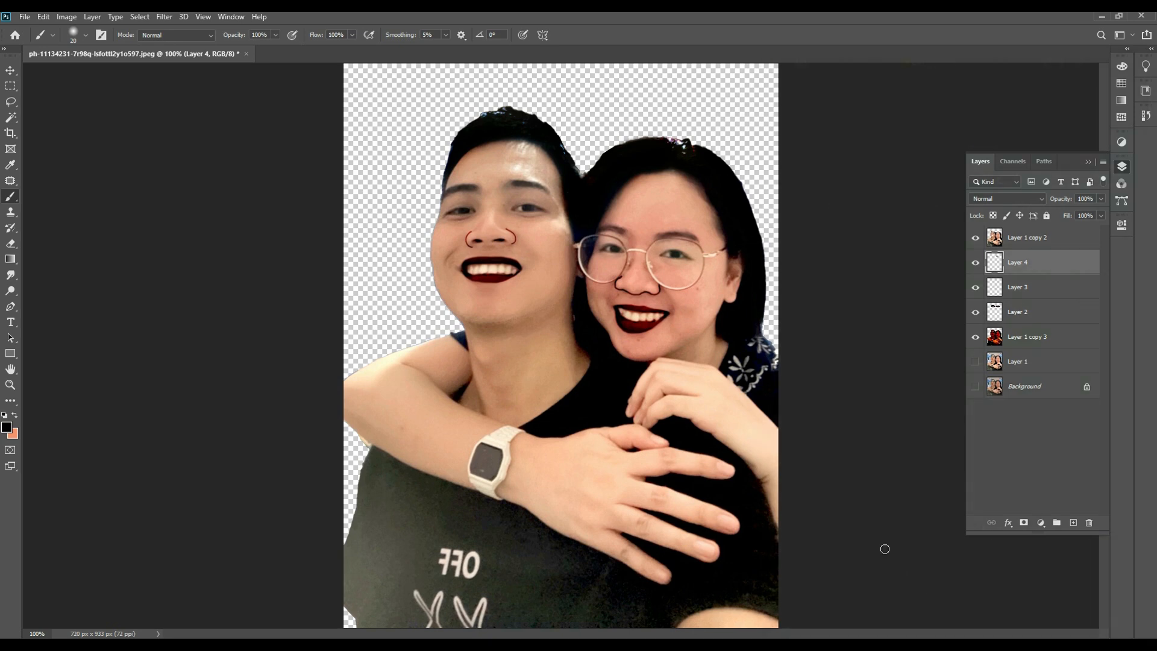
Switch from Photoshop to Illustrator.
drag(1082, 18, 1005, 11)
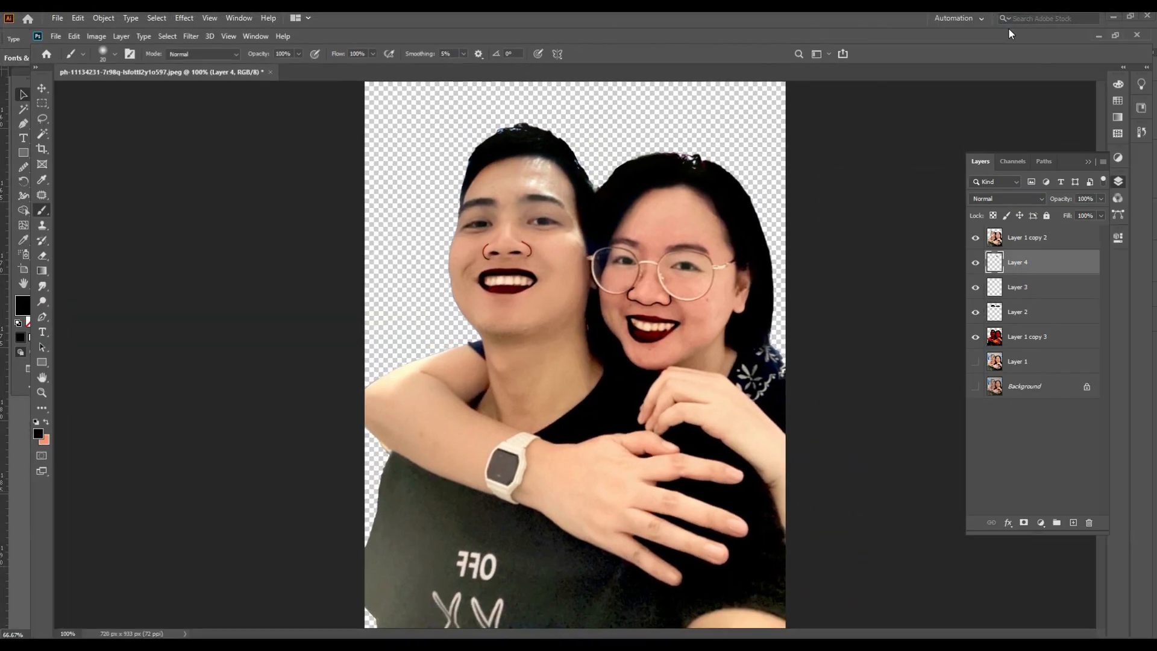